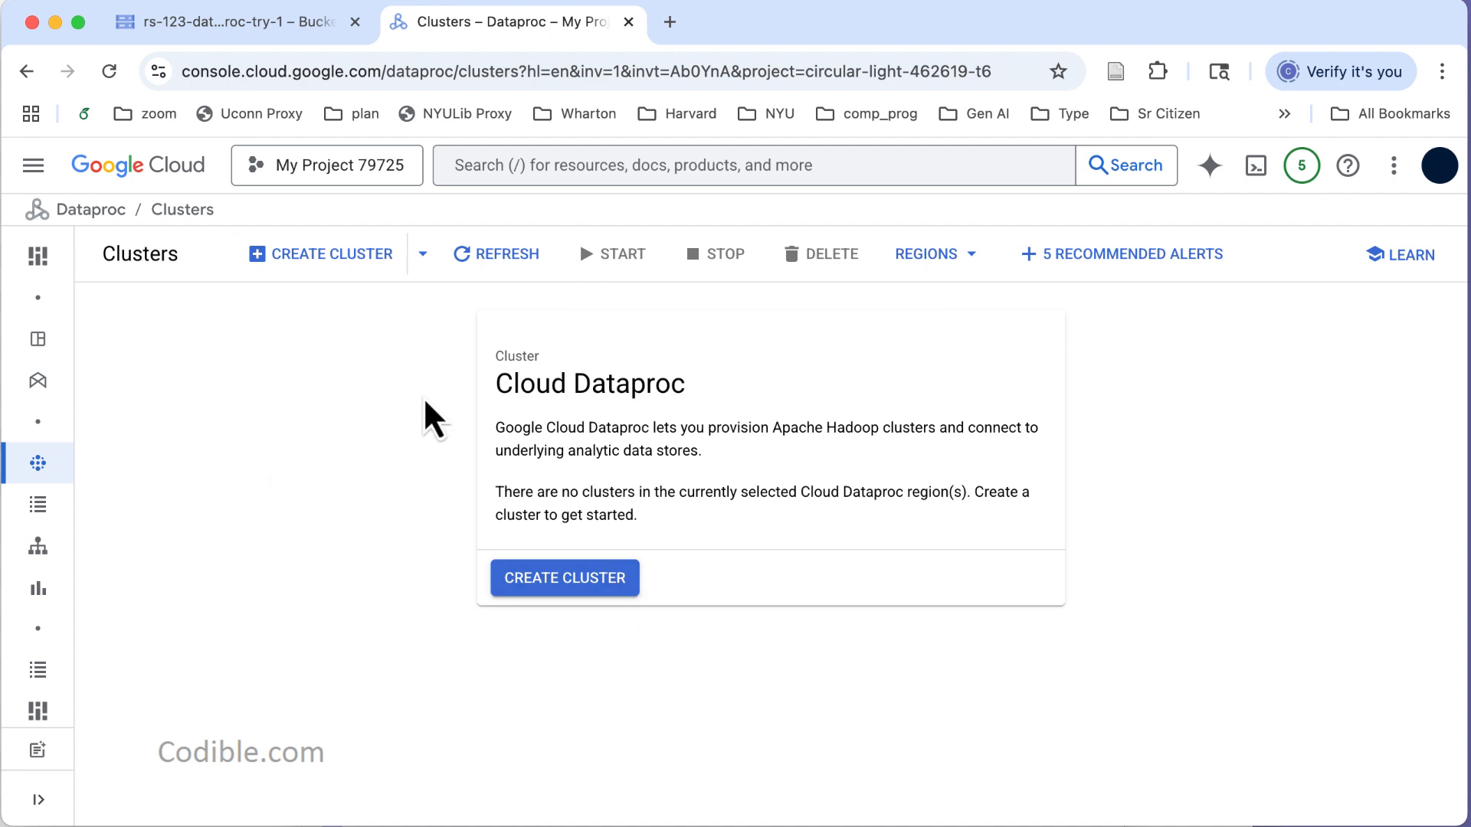
left_click(31, 180)
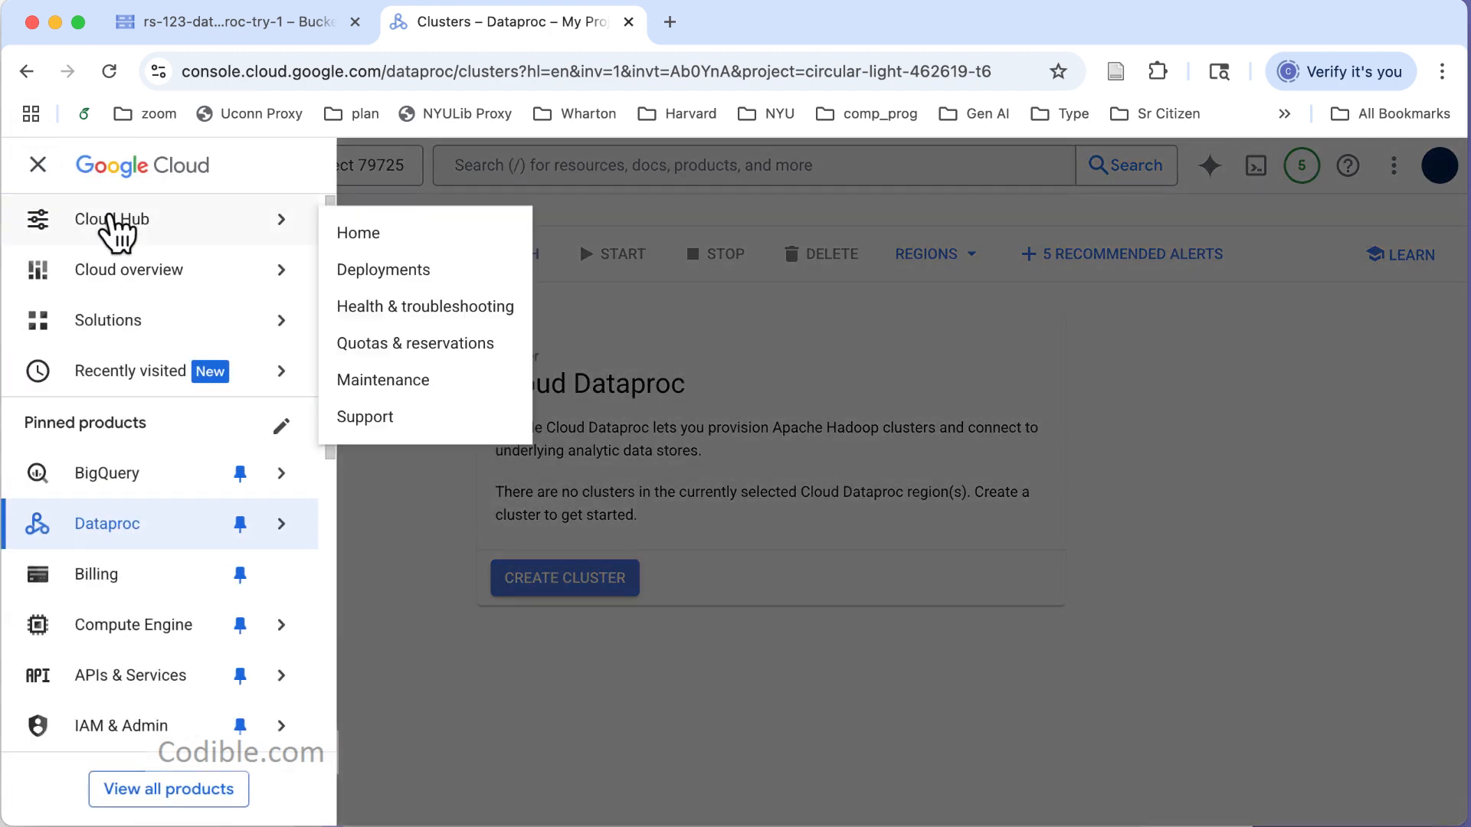
mouse_move(152, 528)
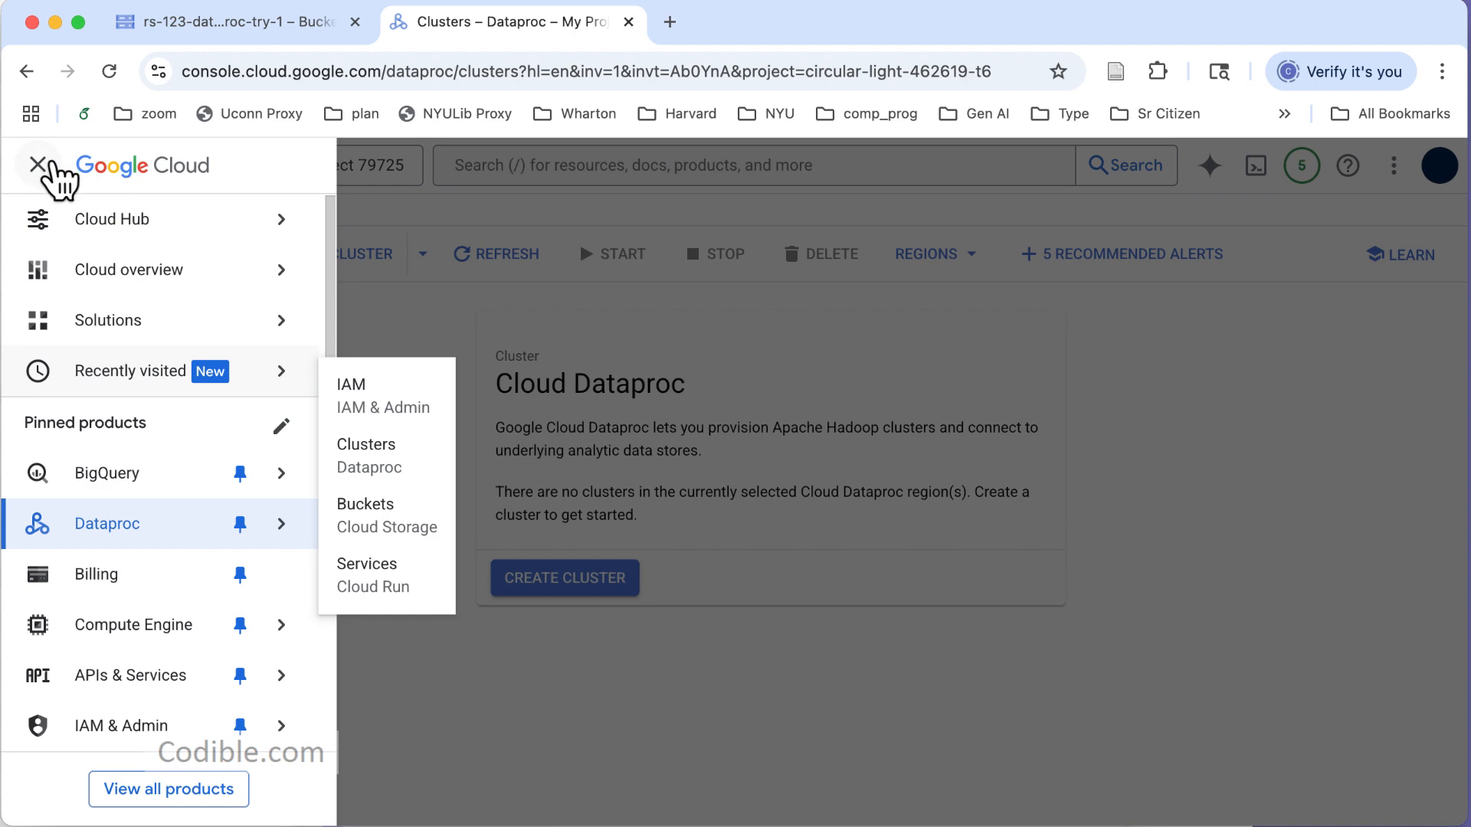
left_click(38, 166)
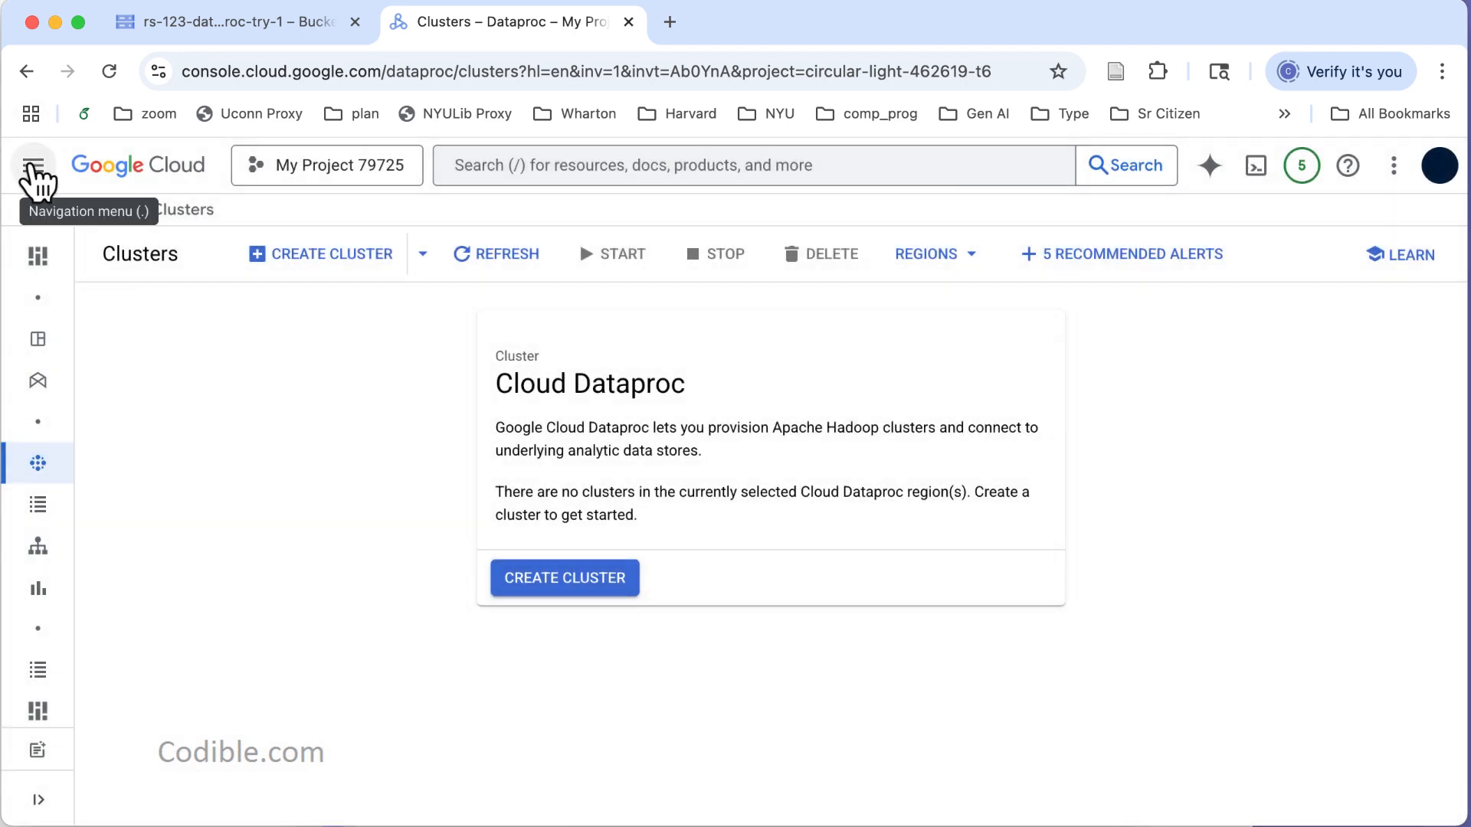
Open the Dataproc Clusters page and start creating a cluster on Compute Engine
left_click(32, 173)
mouse_move(173, 529)
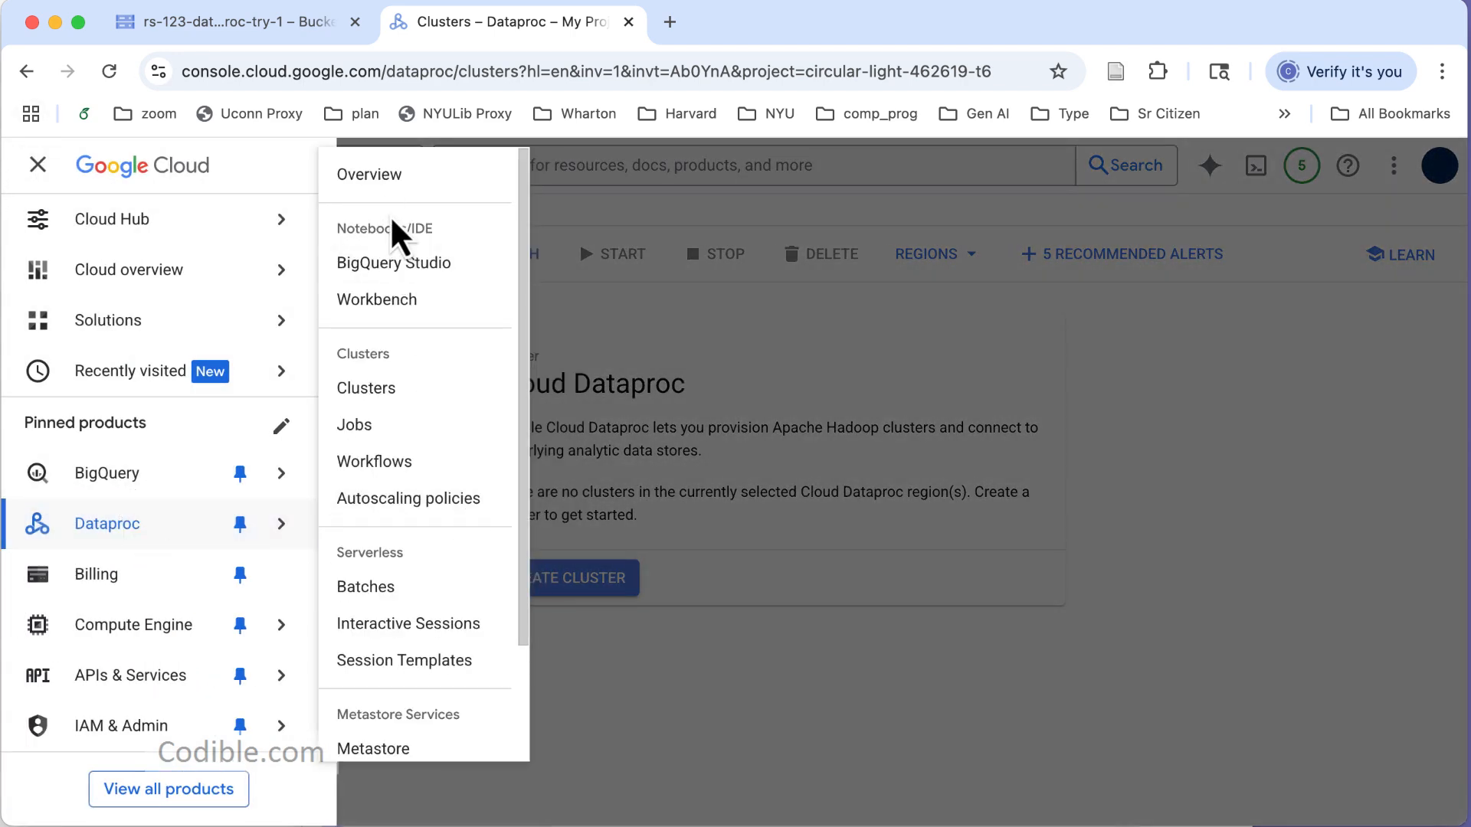
left_click(422, 398)
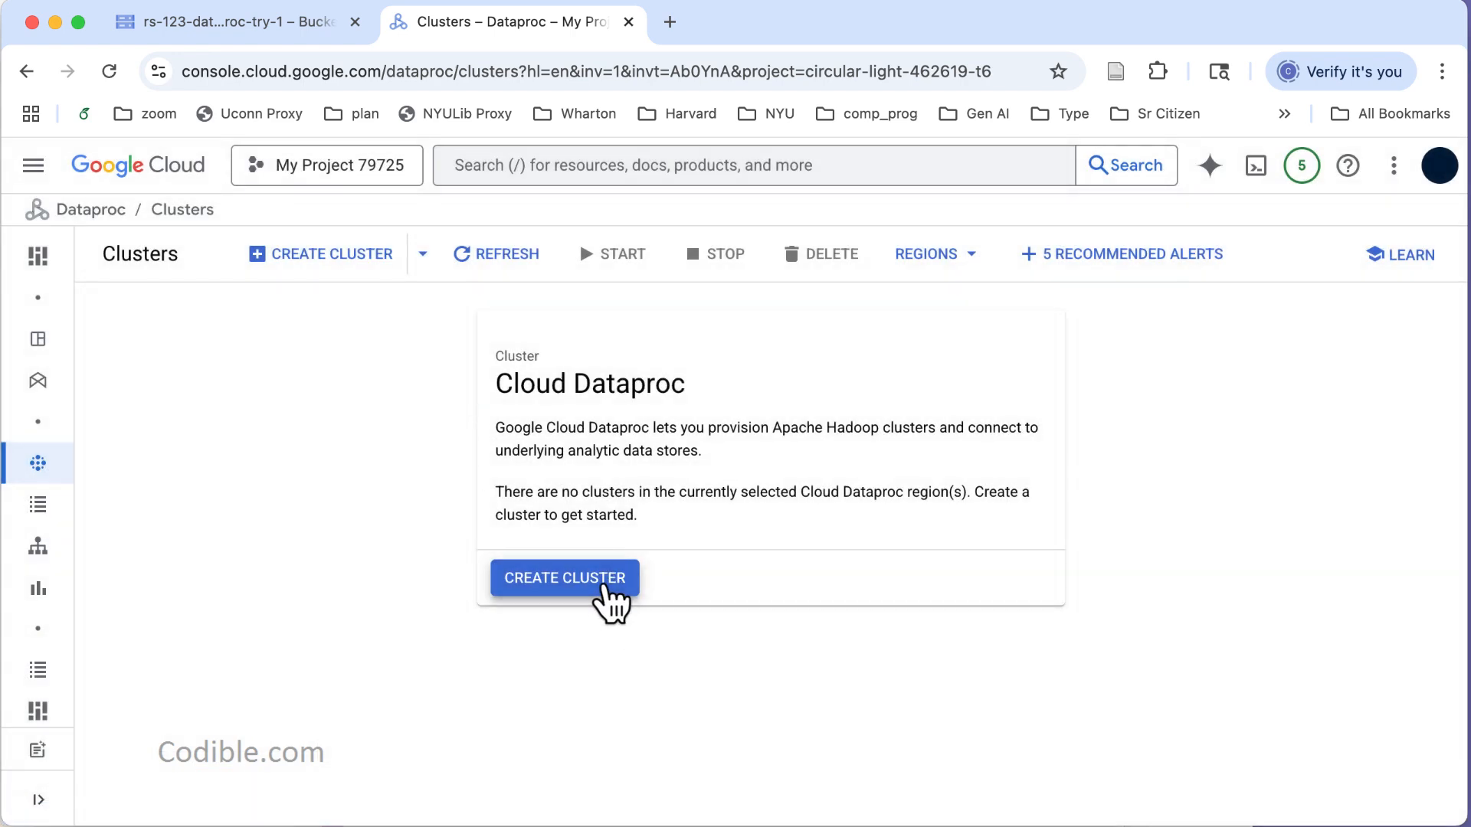
left_click(603, 587)
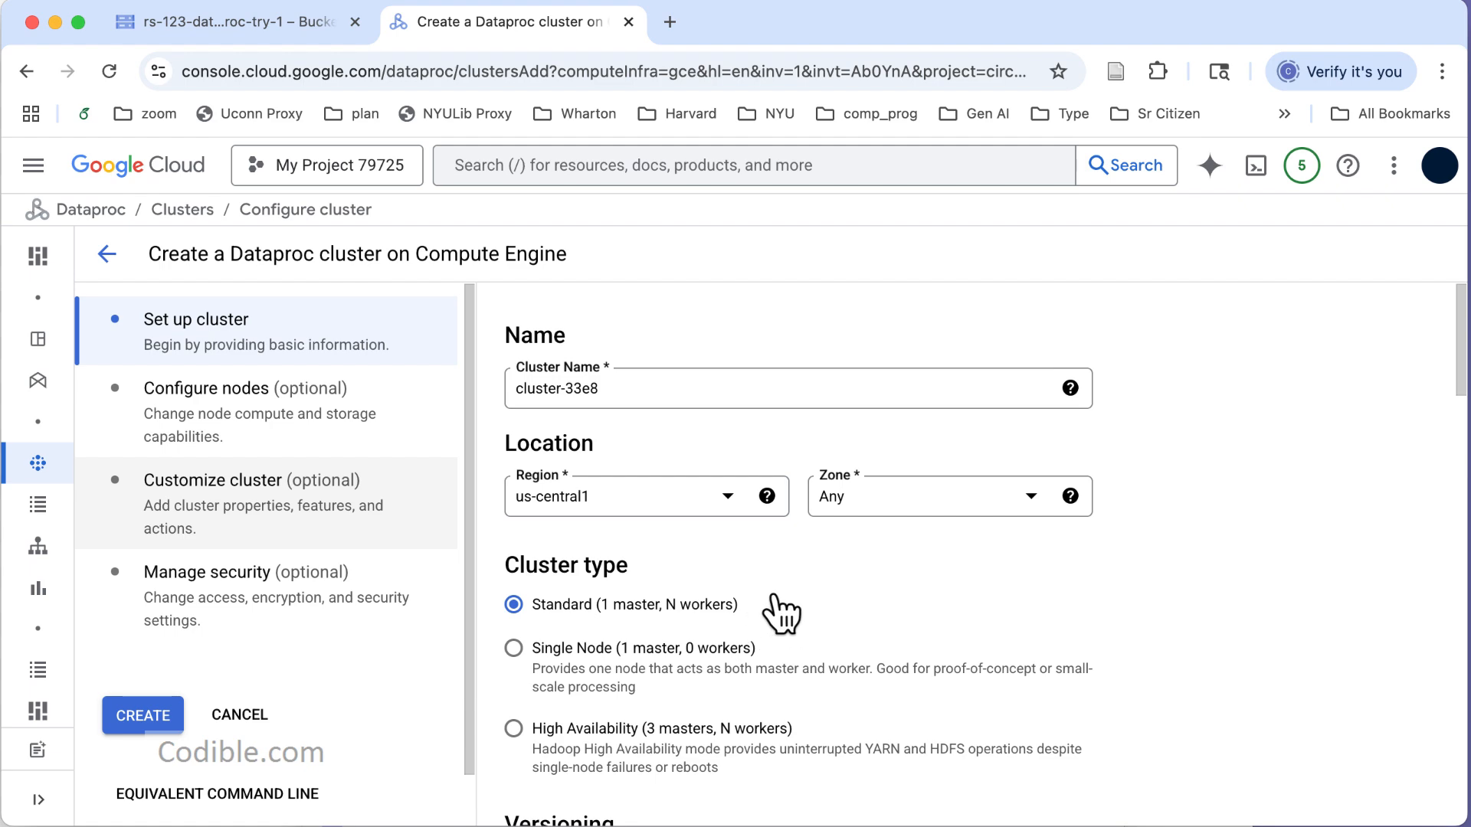
Add Jupyter Notebook as an optional component in the cluster setup
scroll(773, 602, "down", 8)
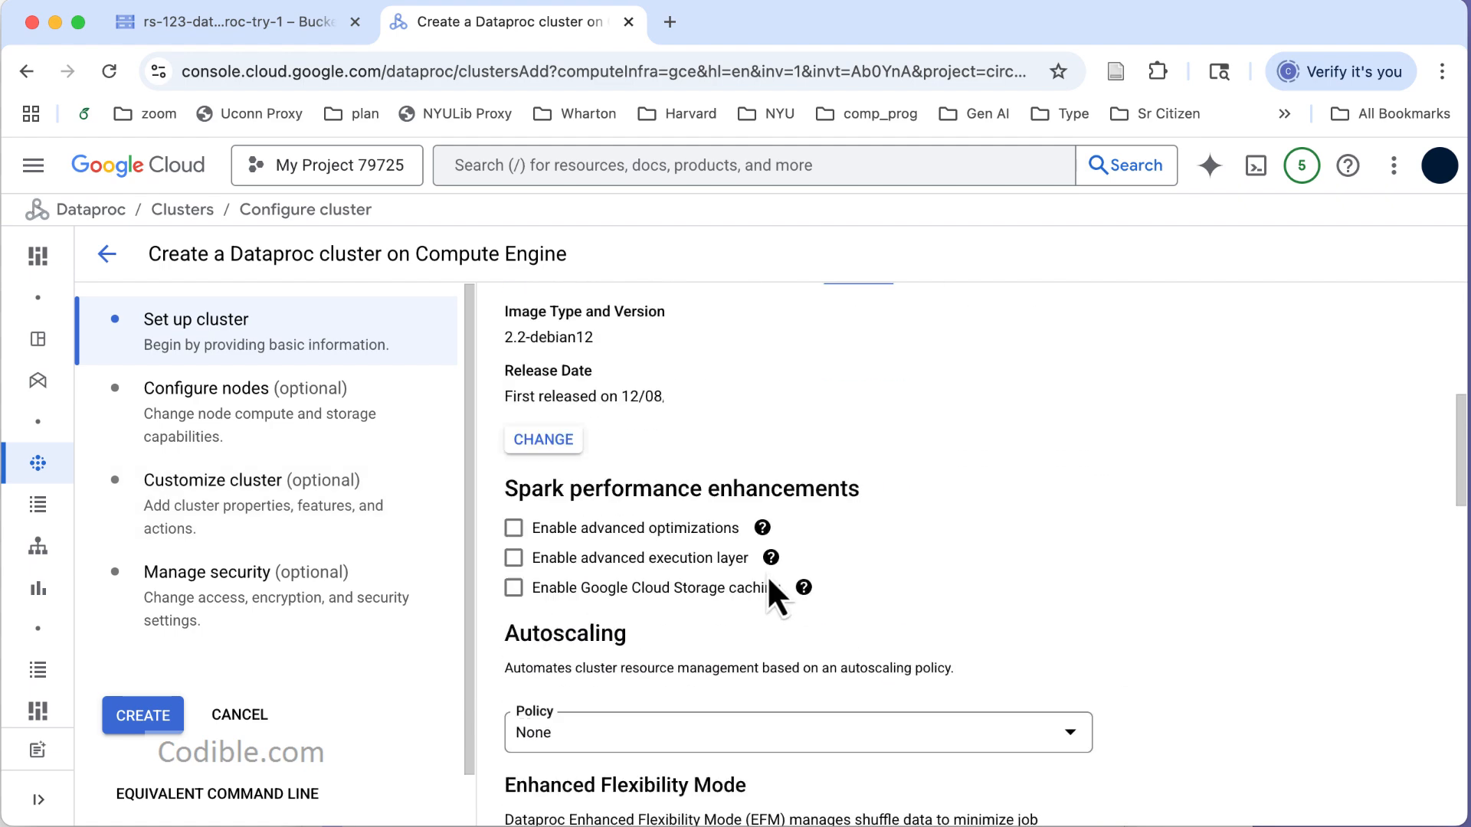
scroll(766, 590, "down", 10)
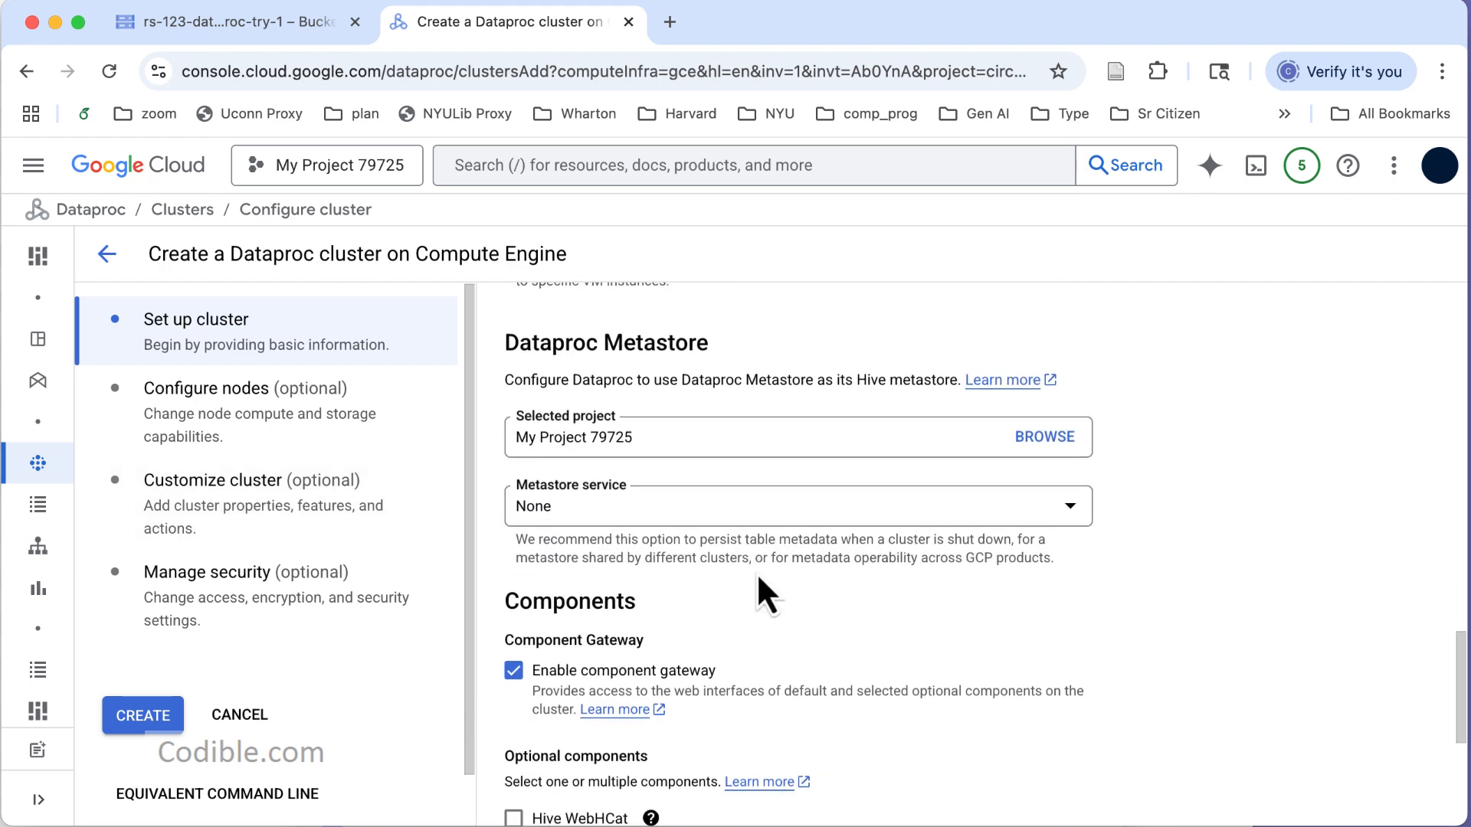
scroll(757, 576, "down", 3)
mouse_move(651, 606)
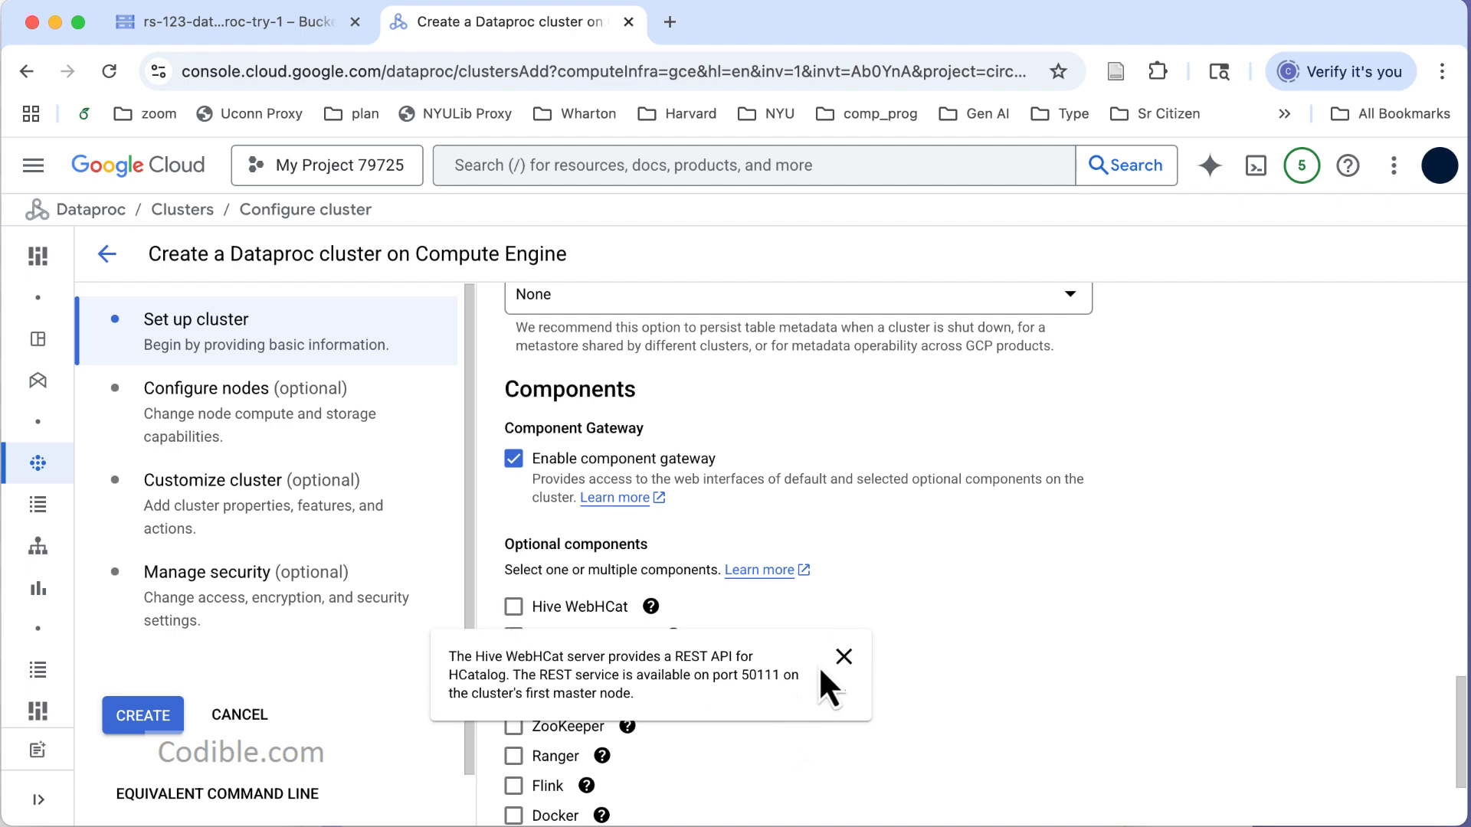
left_click(844, 657)
left_click(513, 637)
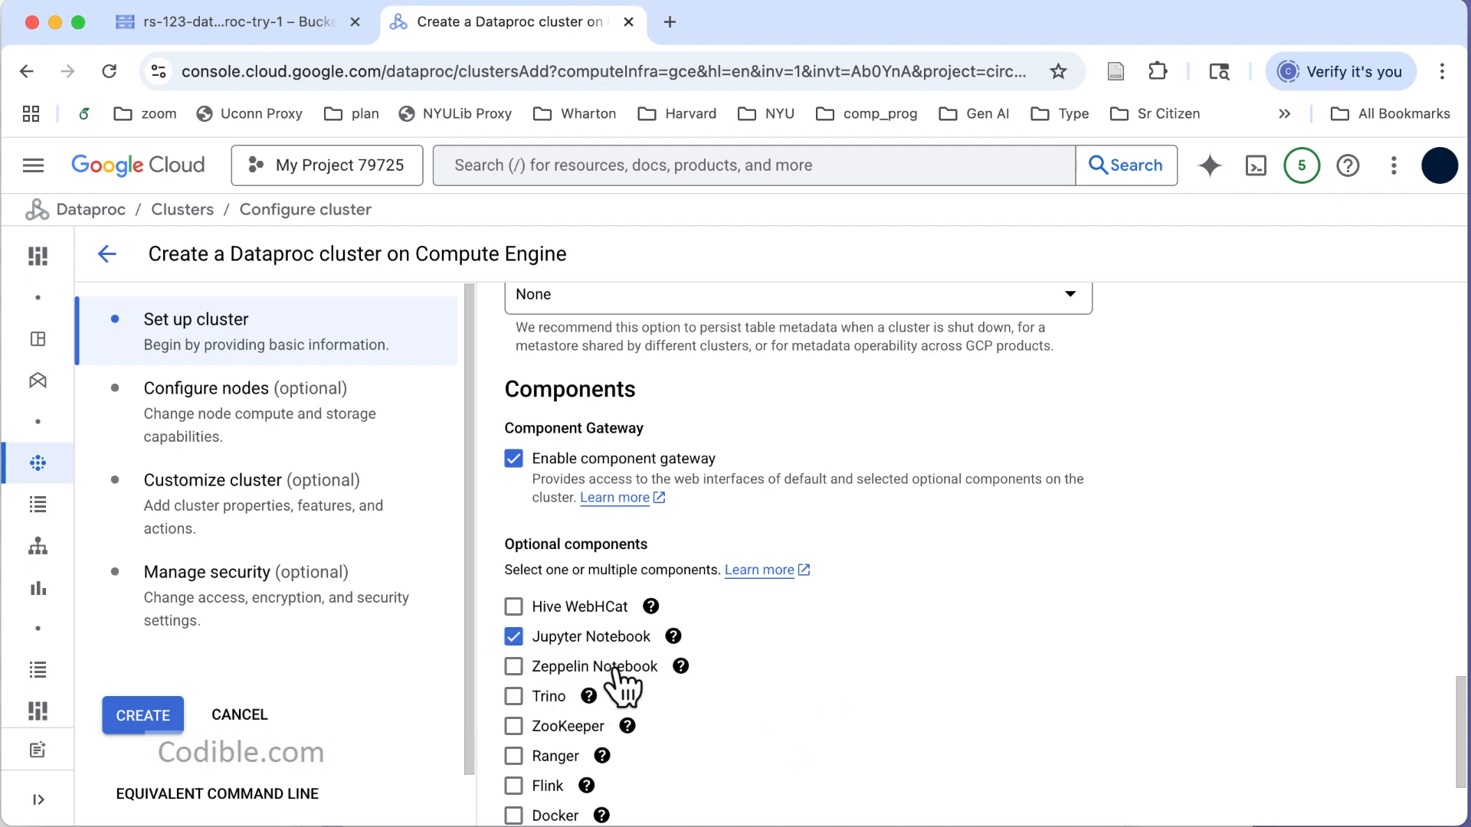
scroll(622, 684, "down", 3)
Review the node configuration and turn off internal-IP-only addressing for all instances in the cluster customization settings
left_click(256, 452)
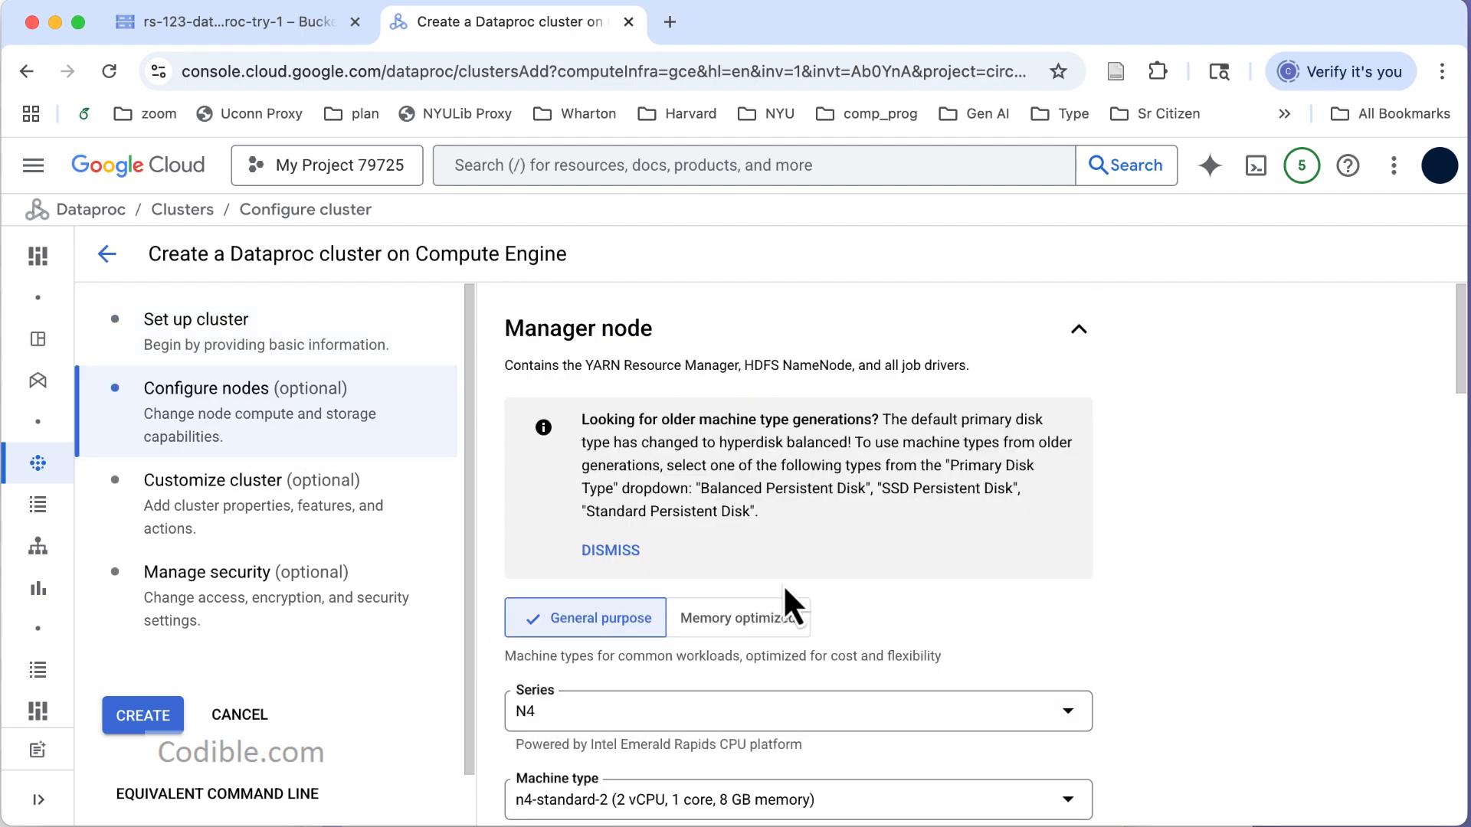
scroll(692, 568, "down", 20)
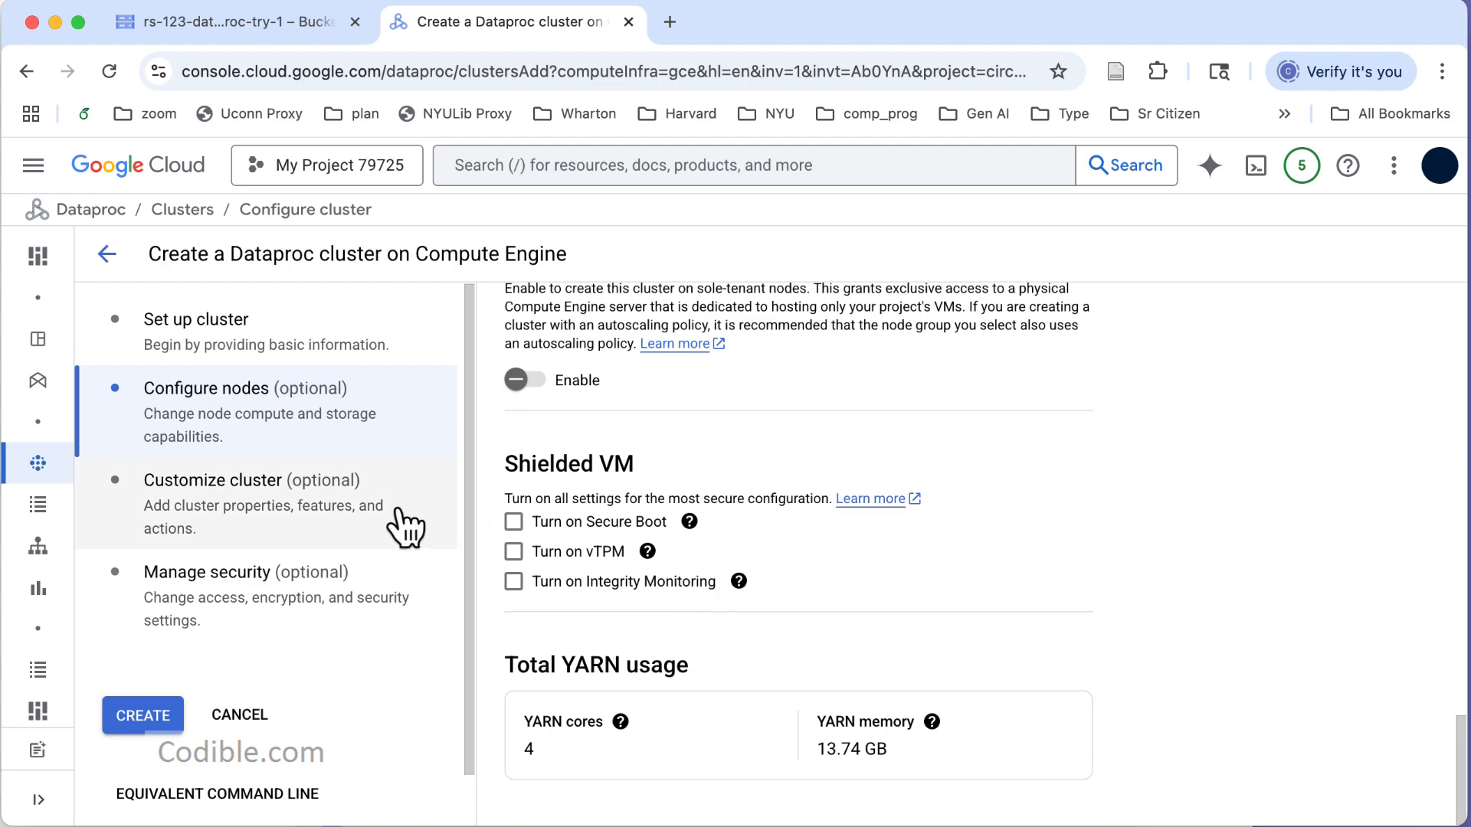
left_click(306, 494)
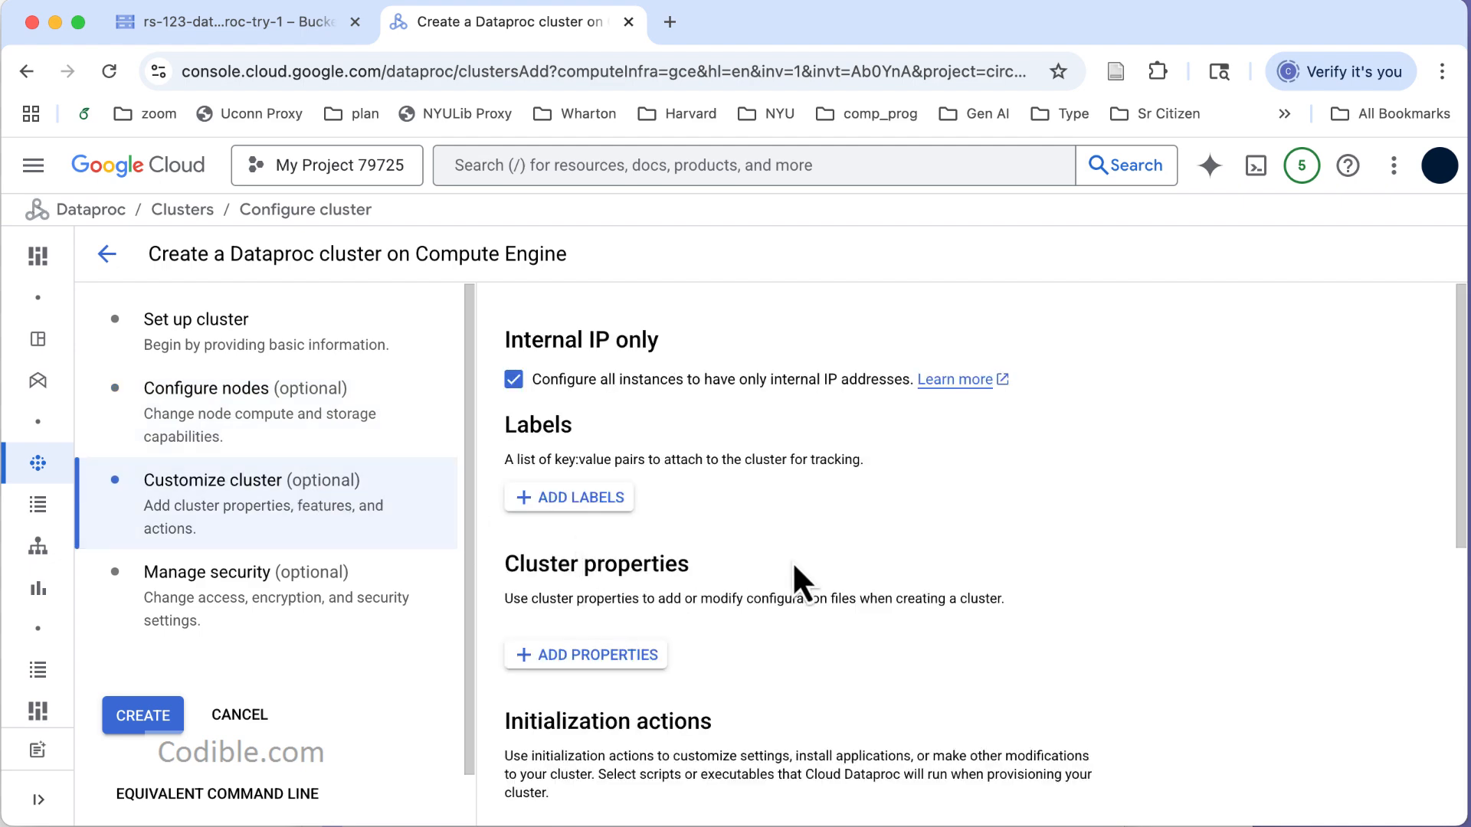
left_click(515, 377)
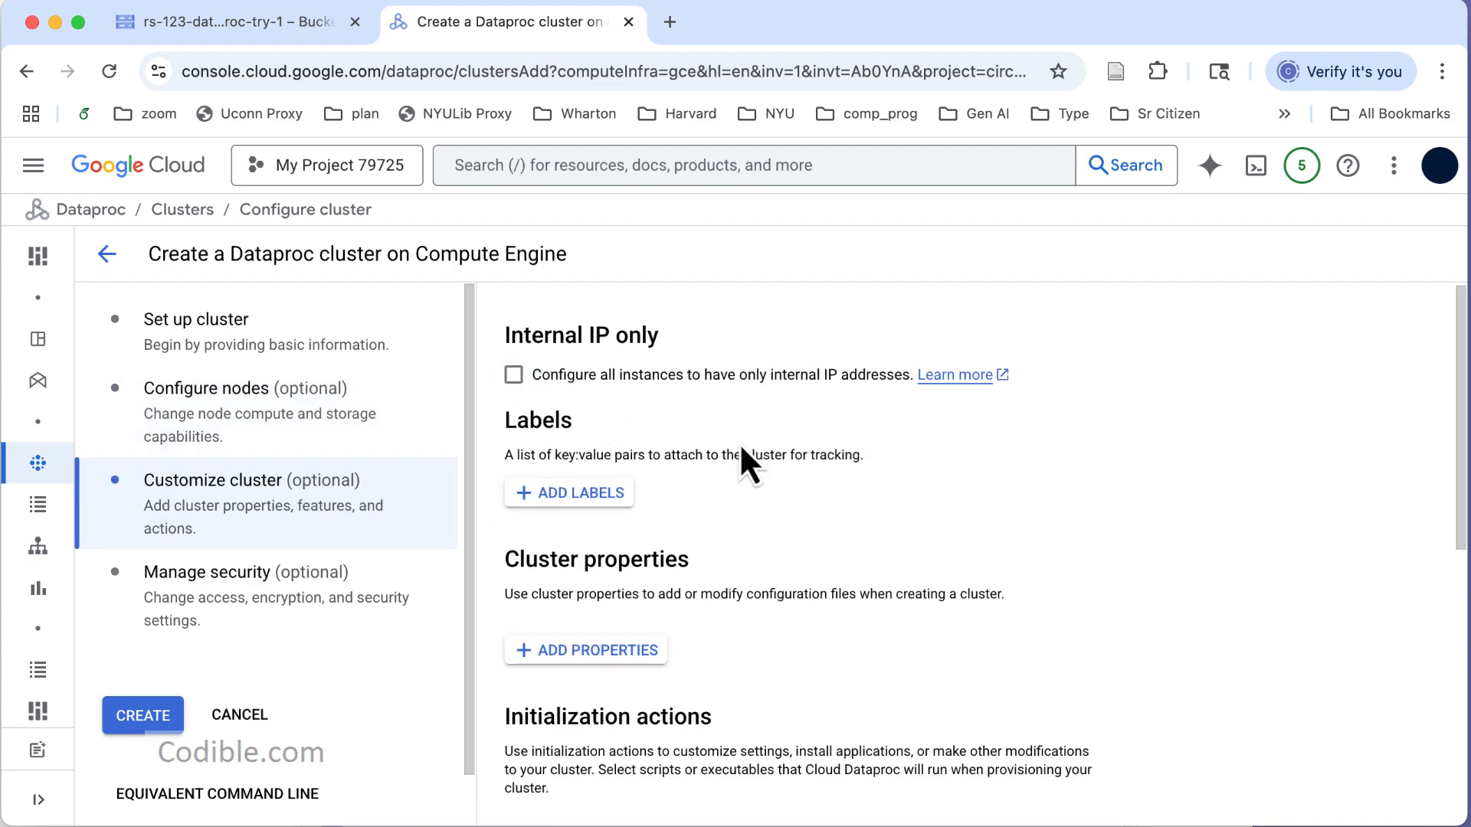
Set the Cloud Storage staging bucket to rs-123-dataproc-try-1
scroll(740, 447, "down", 8)
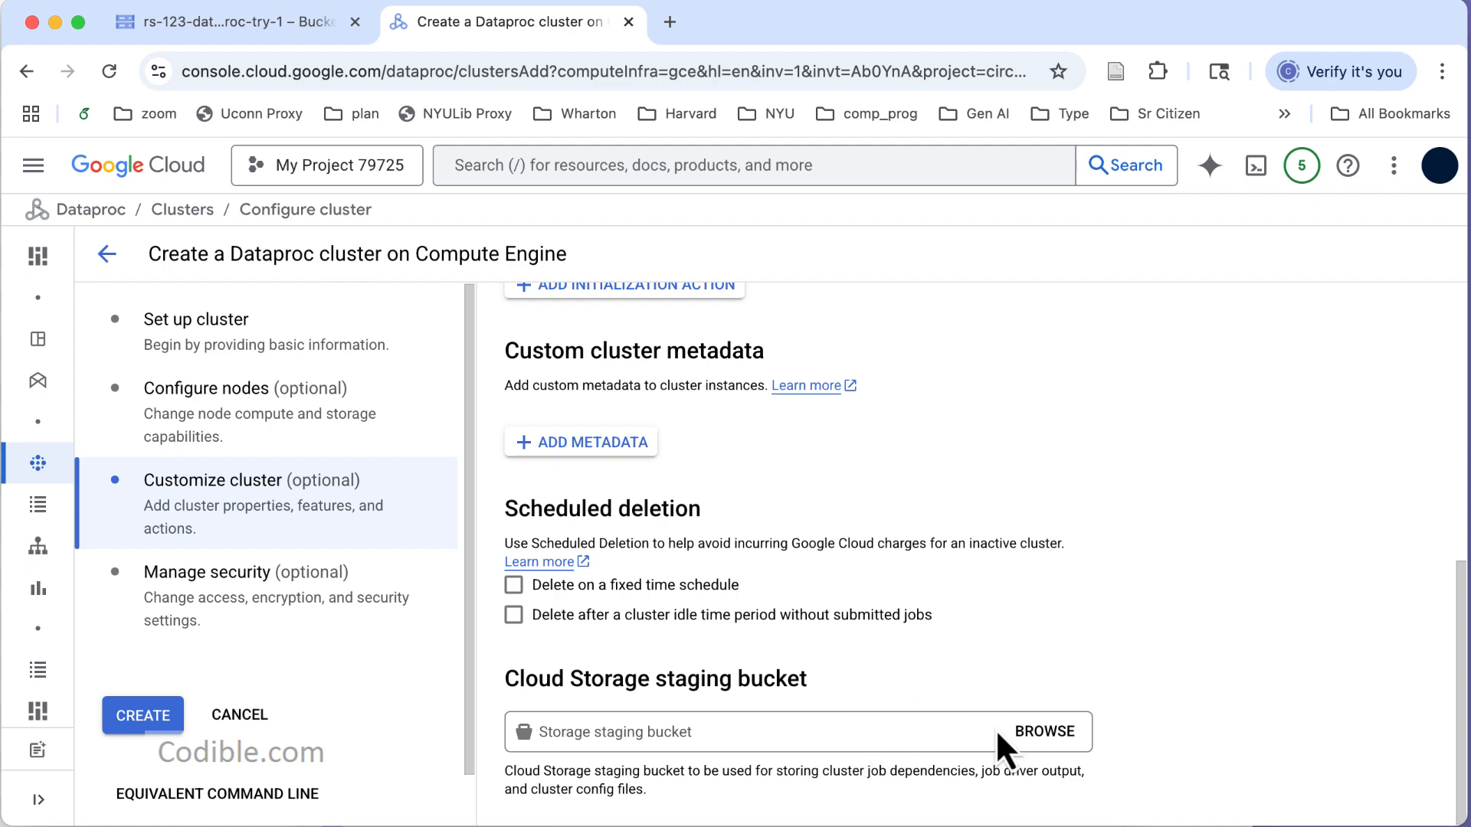
left_click(1046, 732)
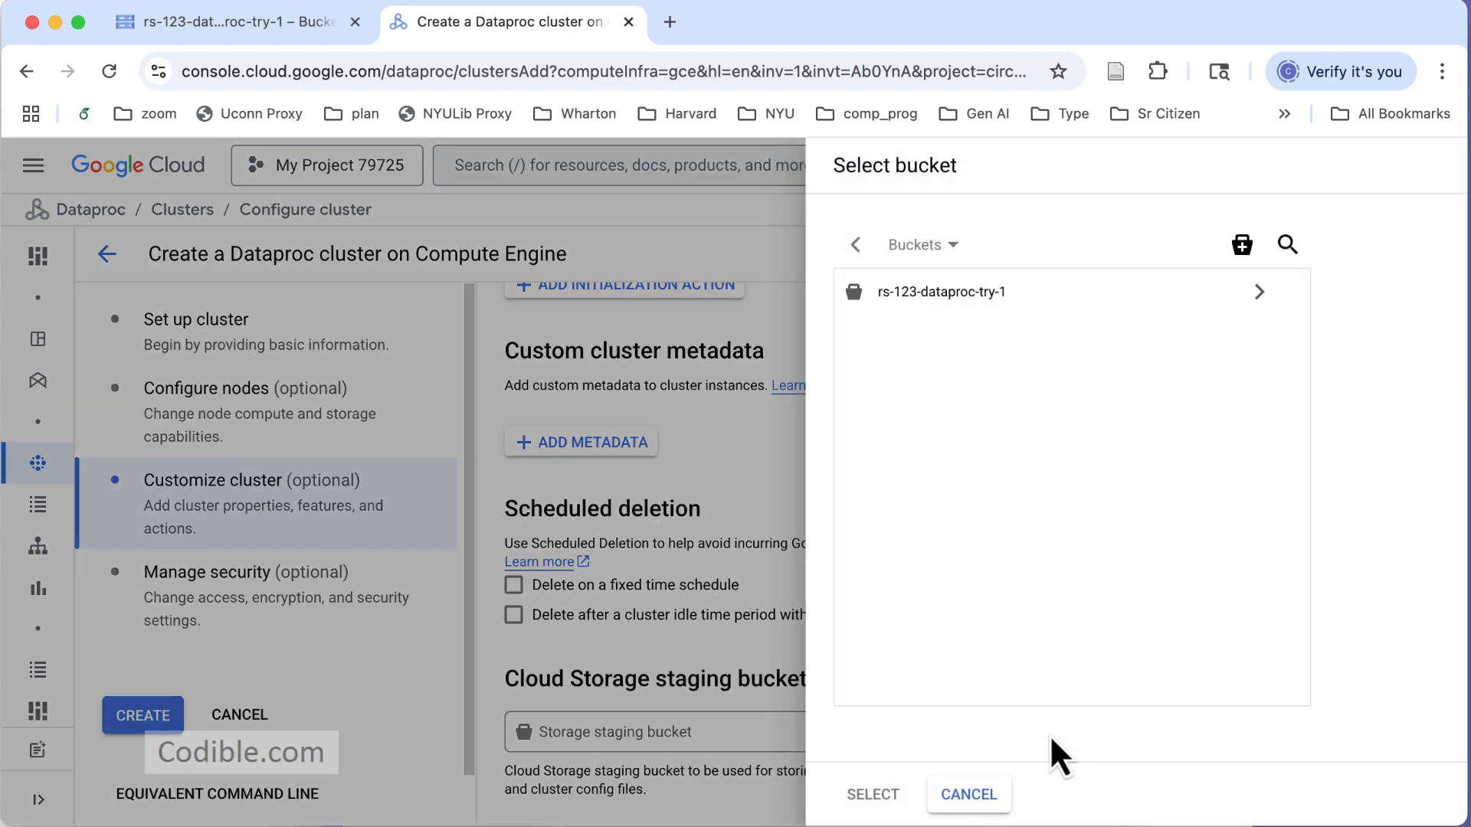
left_click(894, 303)
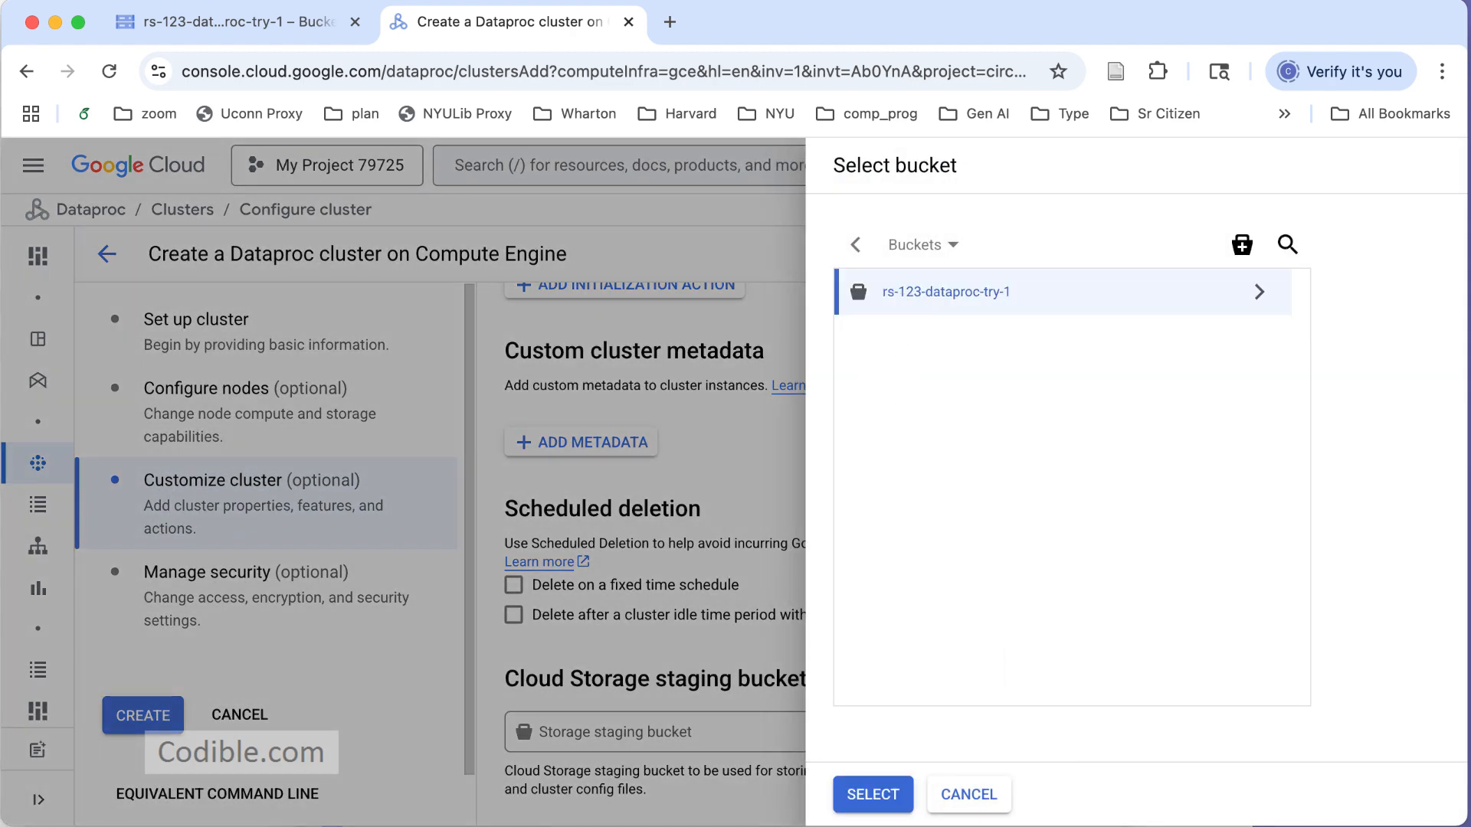
left_click(891, 797)
Enable the cloud-platform scope in the cluster's security settings and submit the cluster for creation
left_click(338, 598)
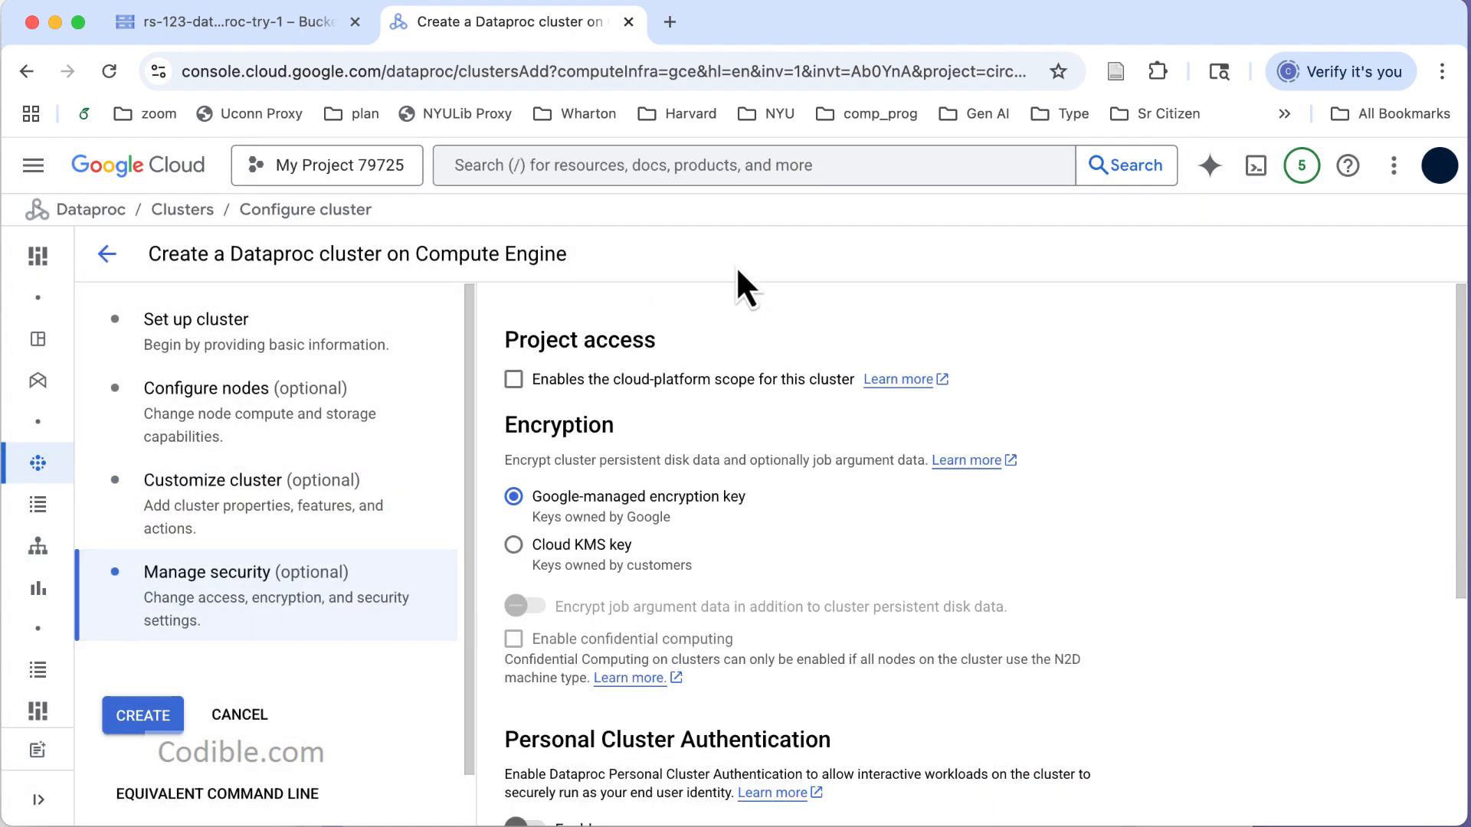
left_click(588, 383)
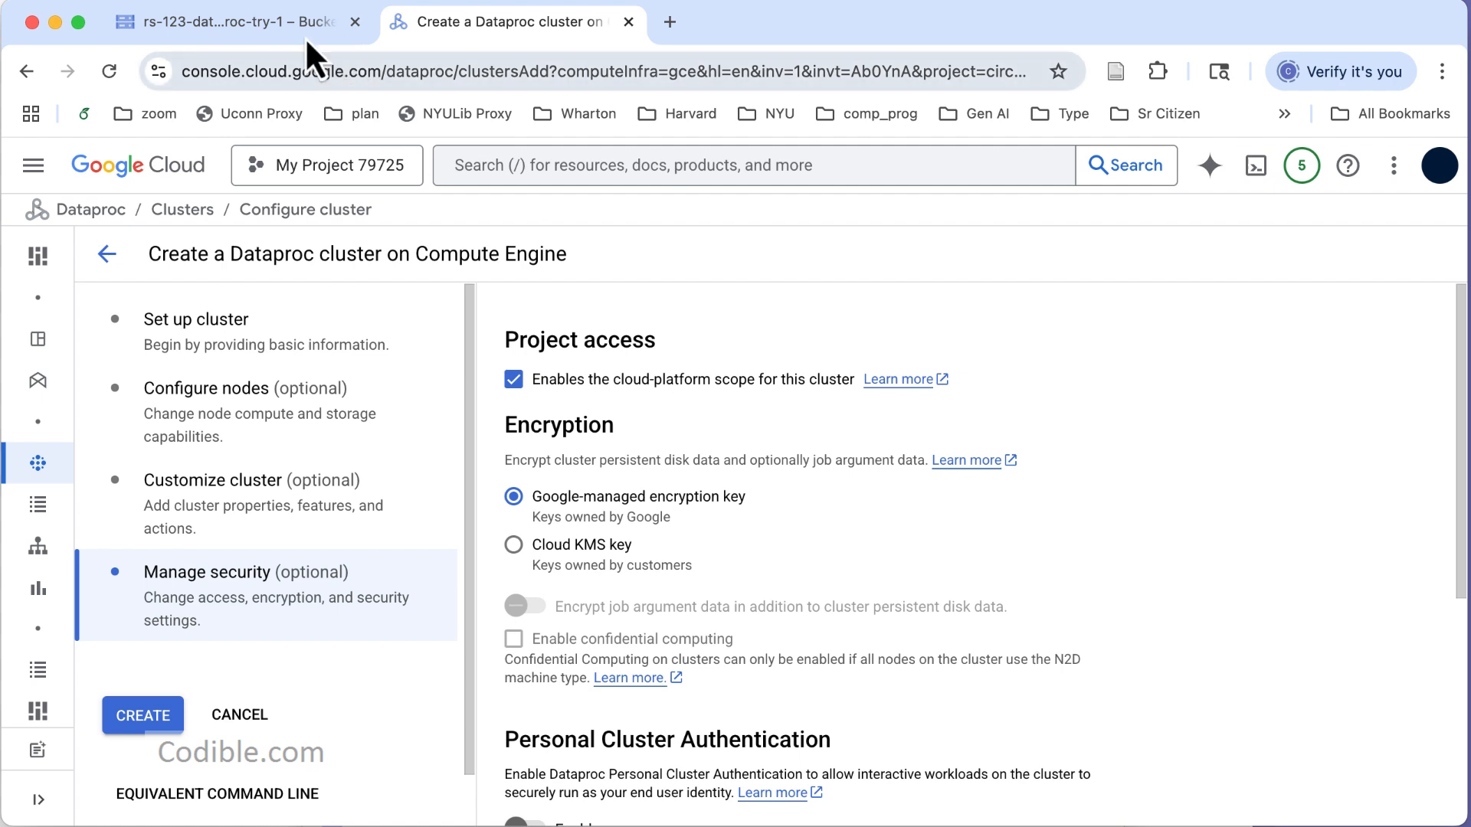
left_click(275, 30)
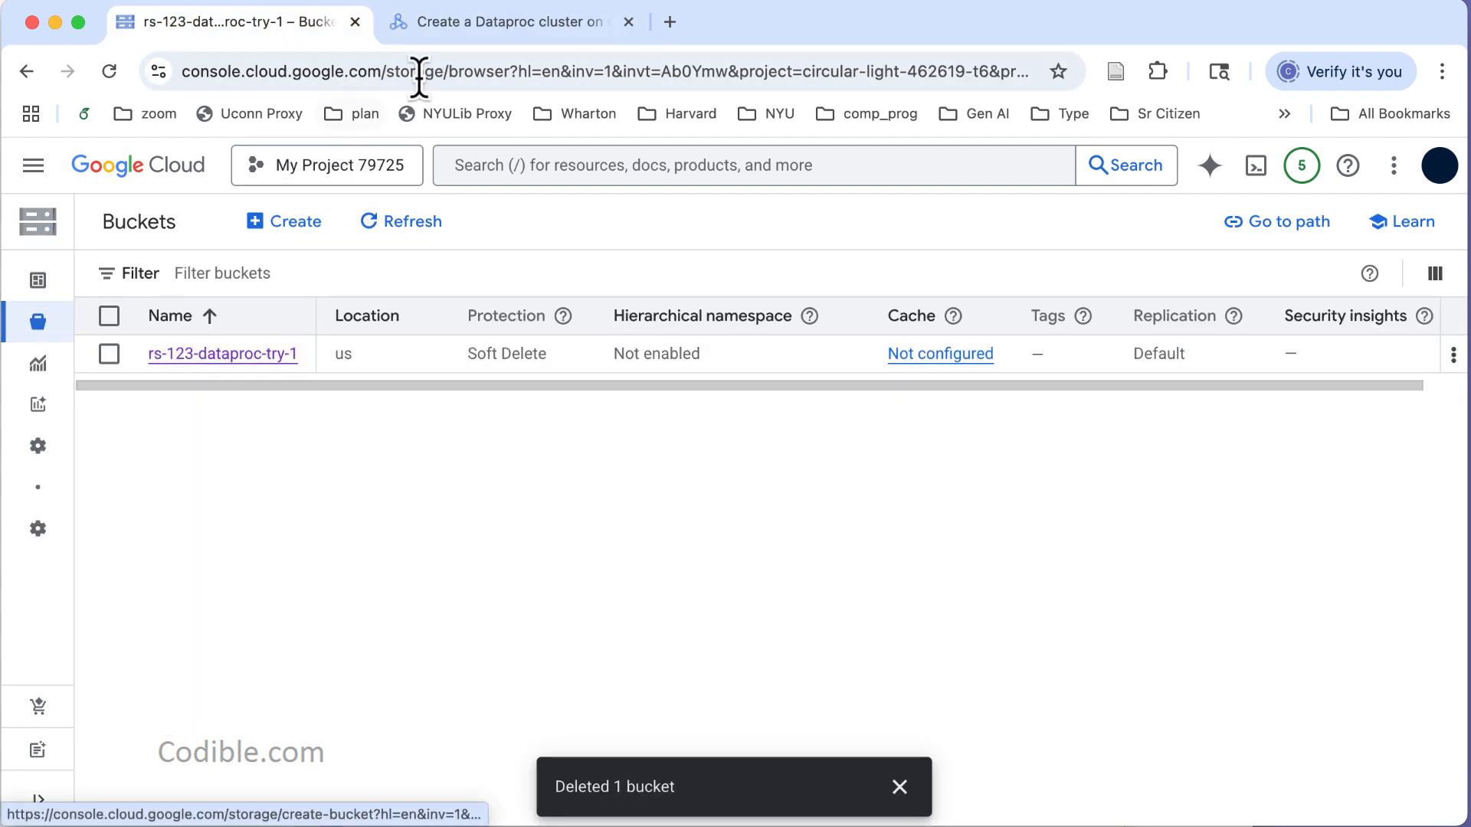
left_click(490, 24)
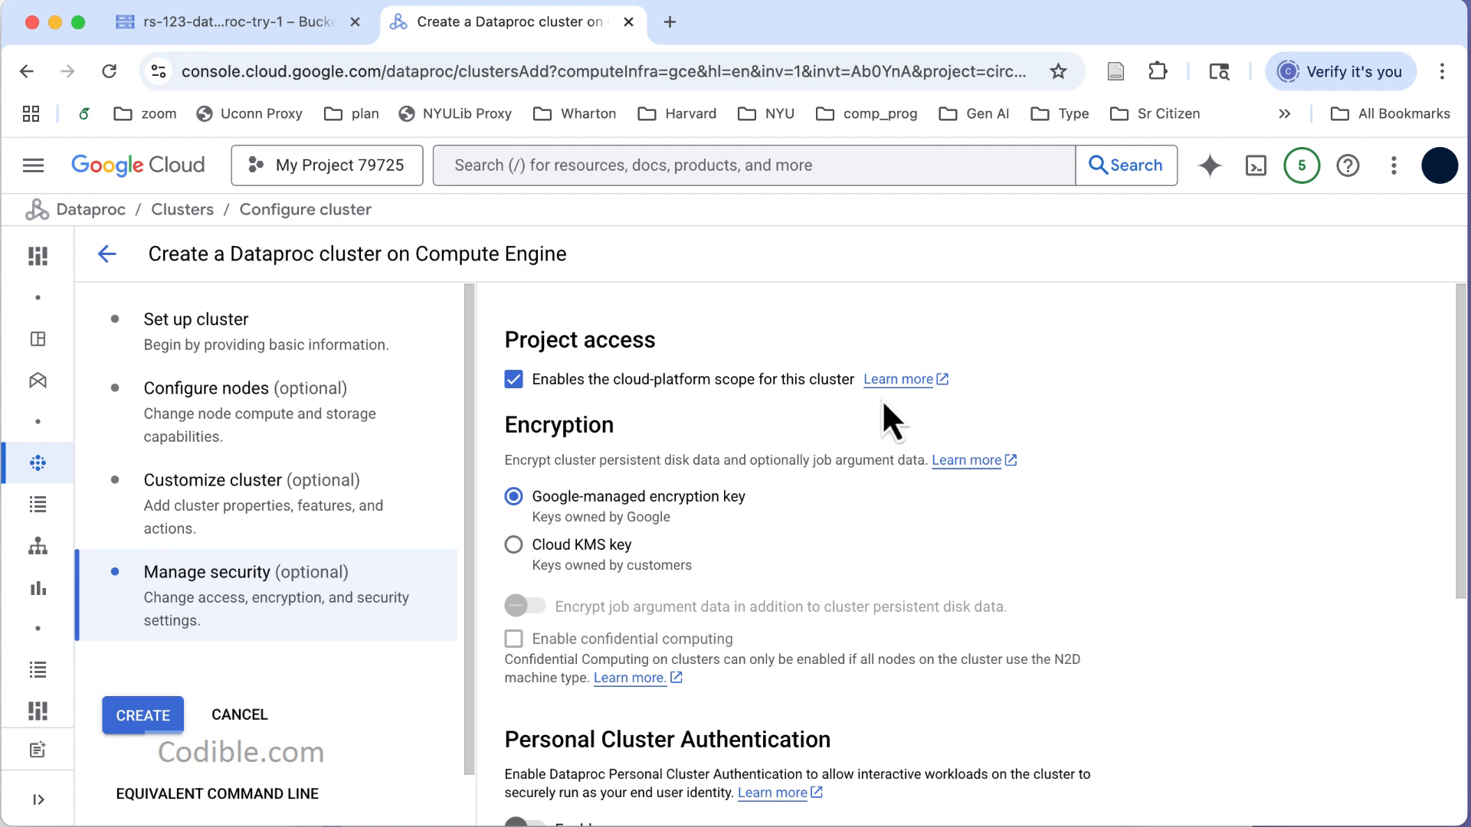
scroll(775, 585, "down", 5)
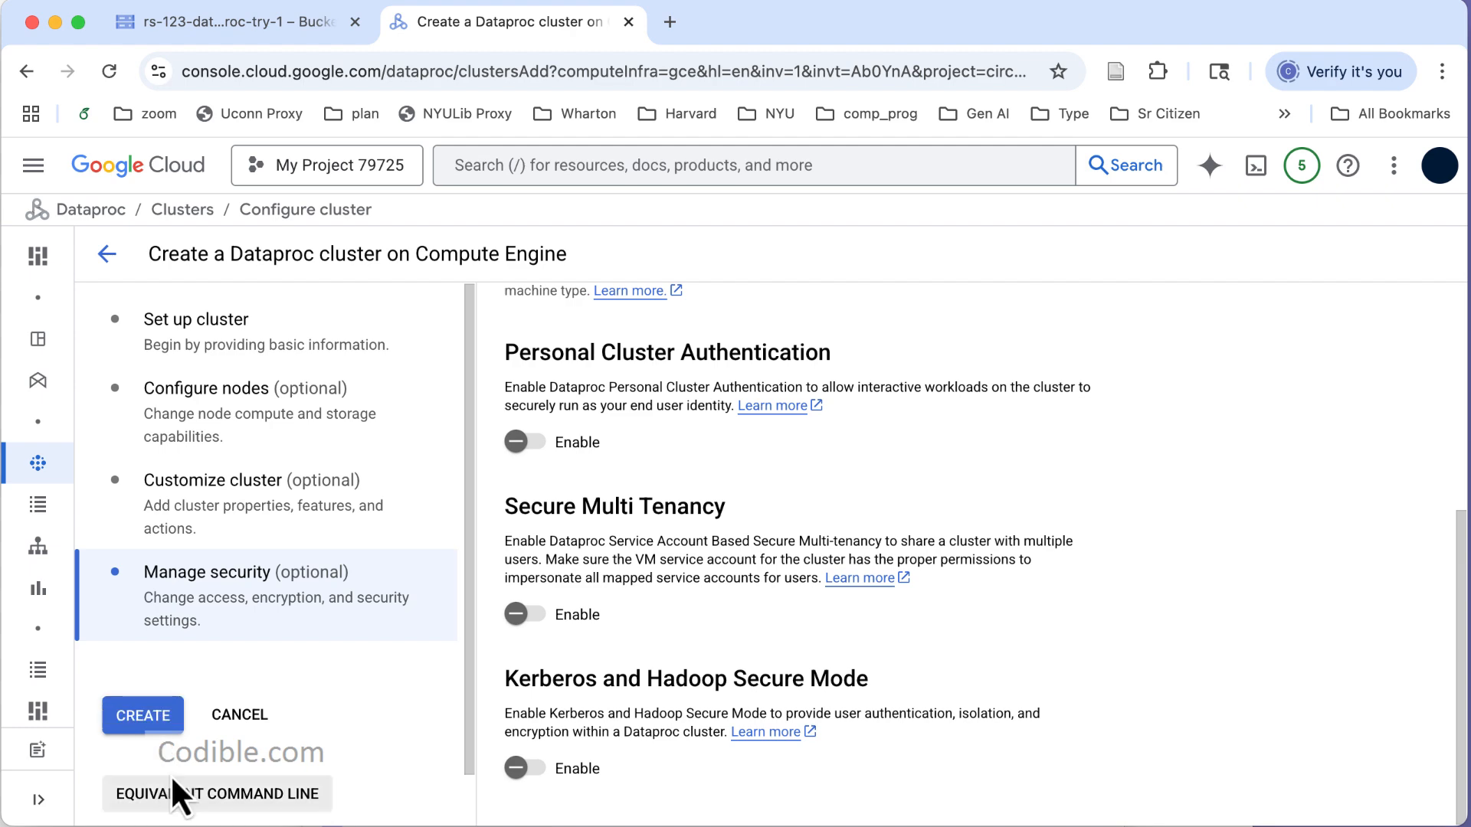
left_click(142, 716)
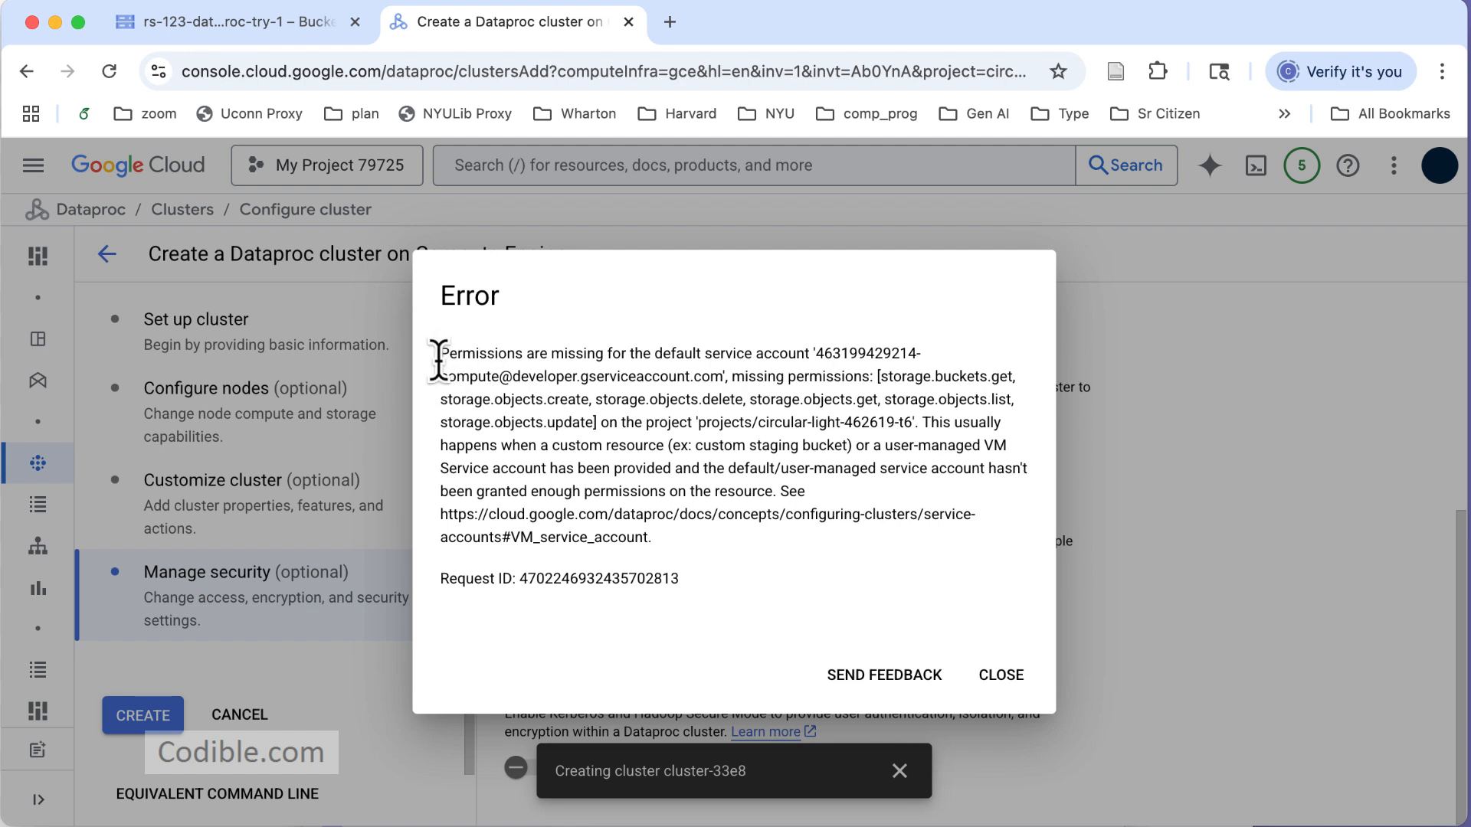
Read the cluster creation error for the service account's permissions, check the bucket list, and dismiss the error
left_click_drag(439, 360, 748, 546)
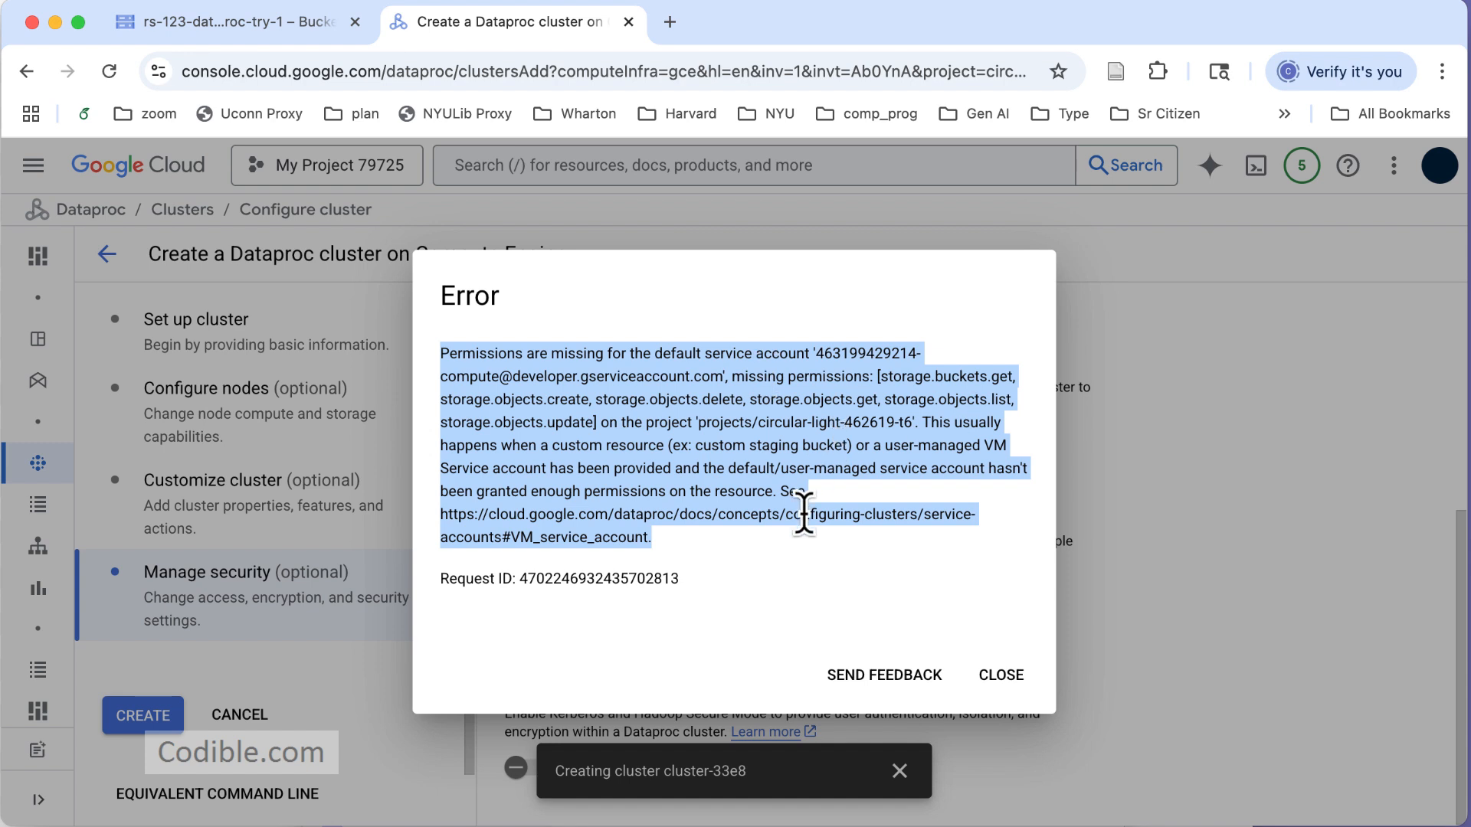
left_click(716, 509)
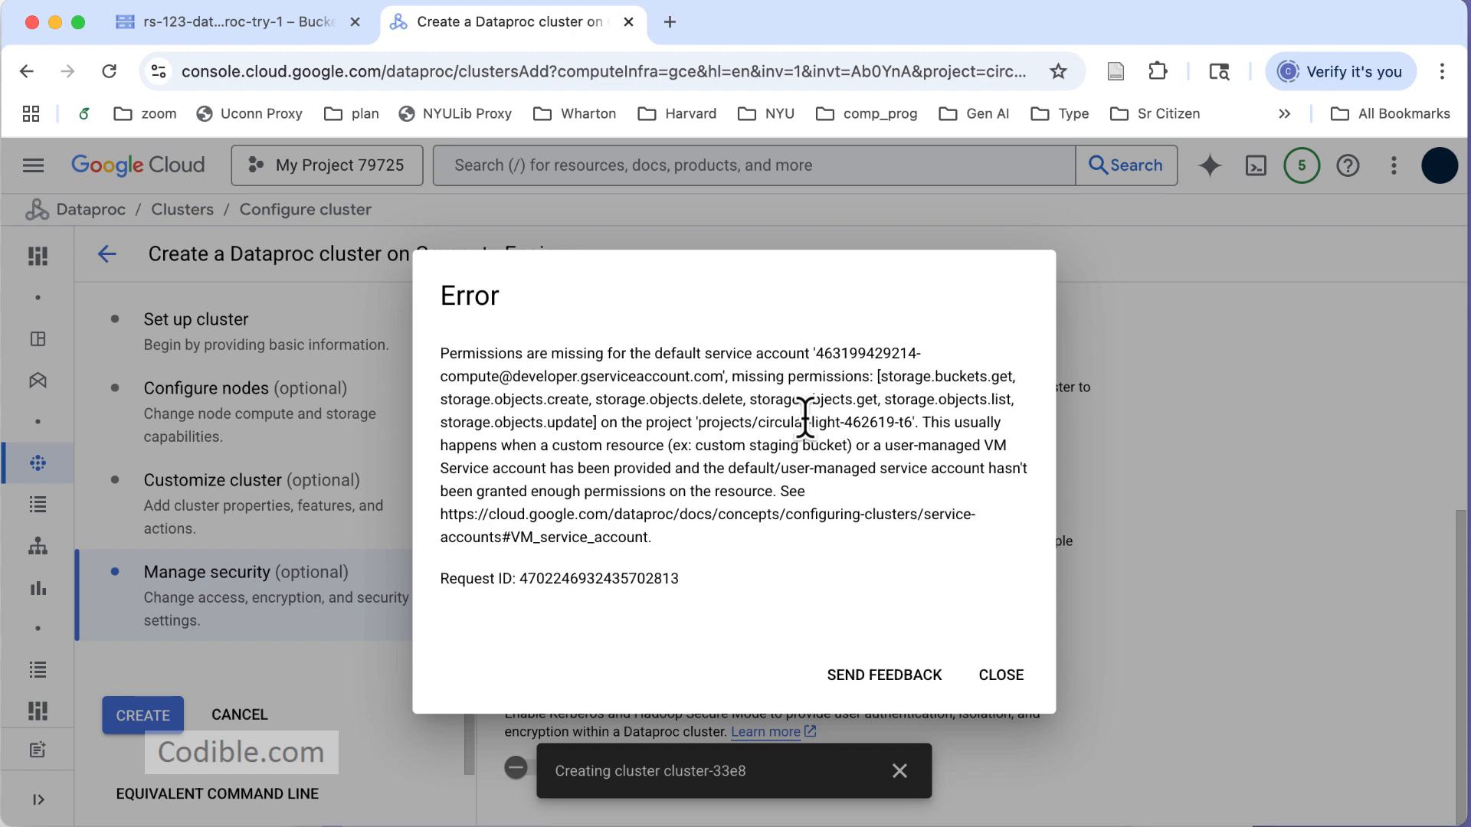
left_click(192, 21)
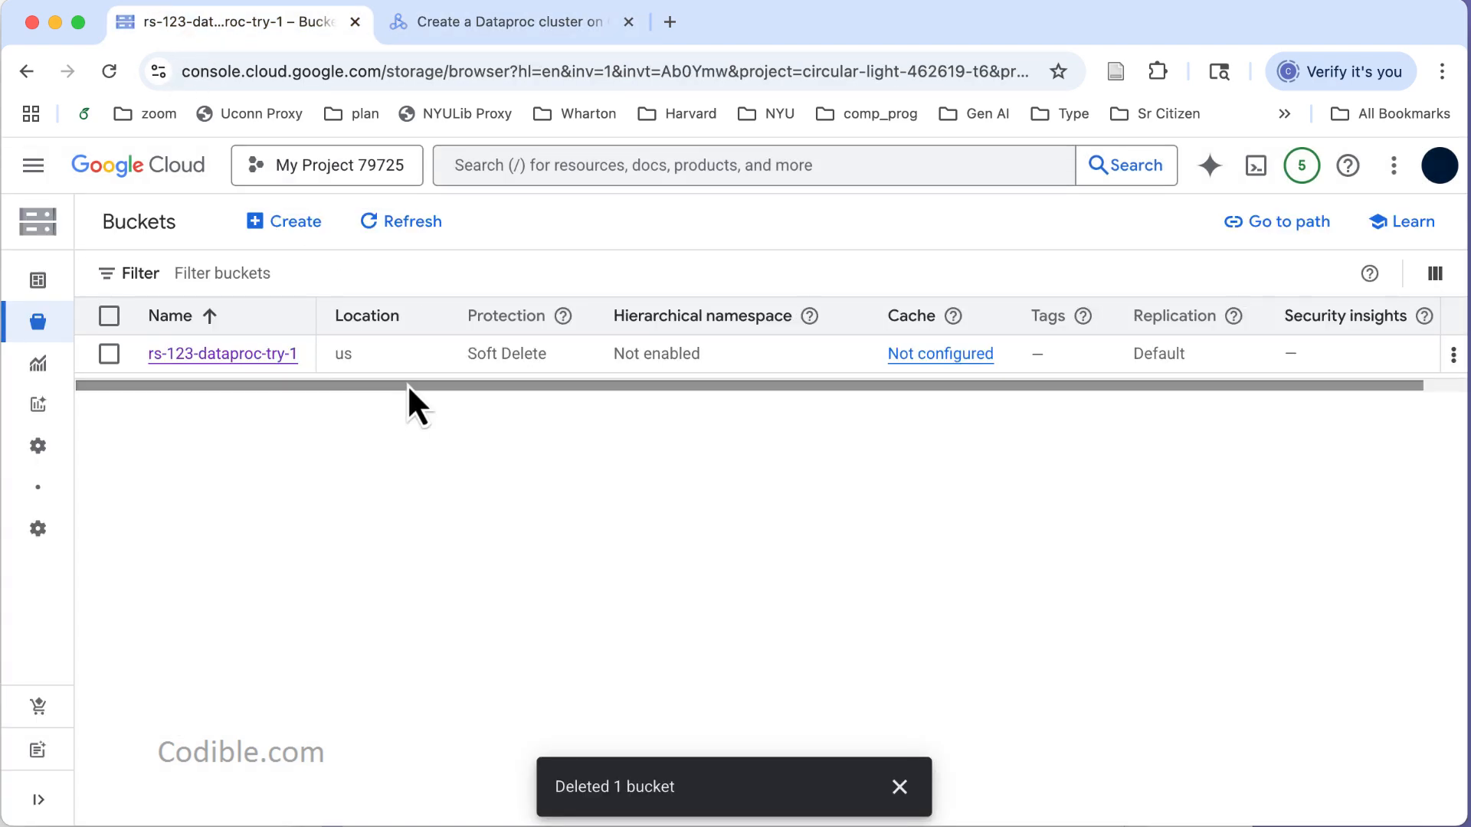
left_click(483, 16)
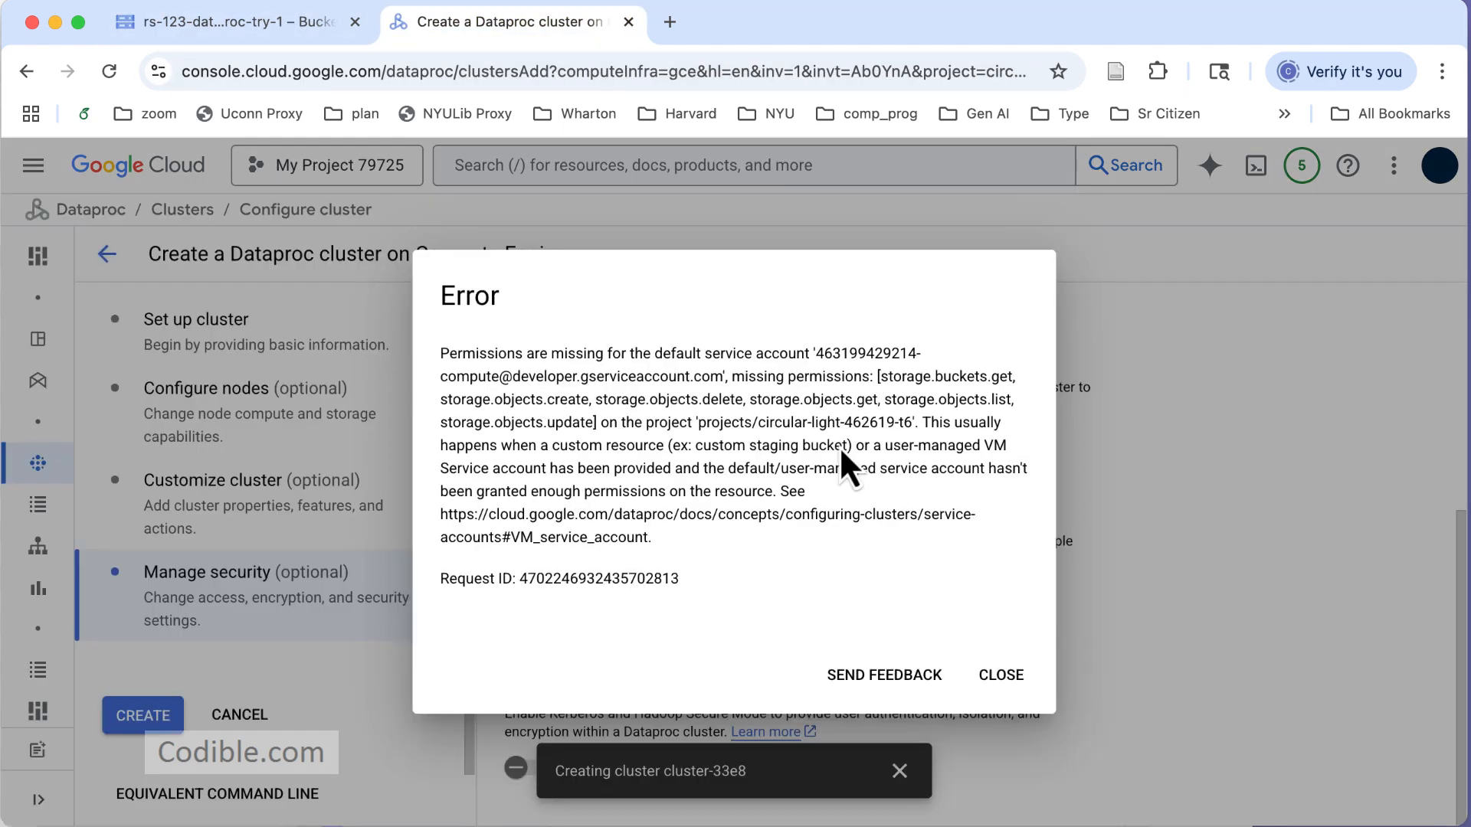
left_click(1010, 677)
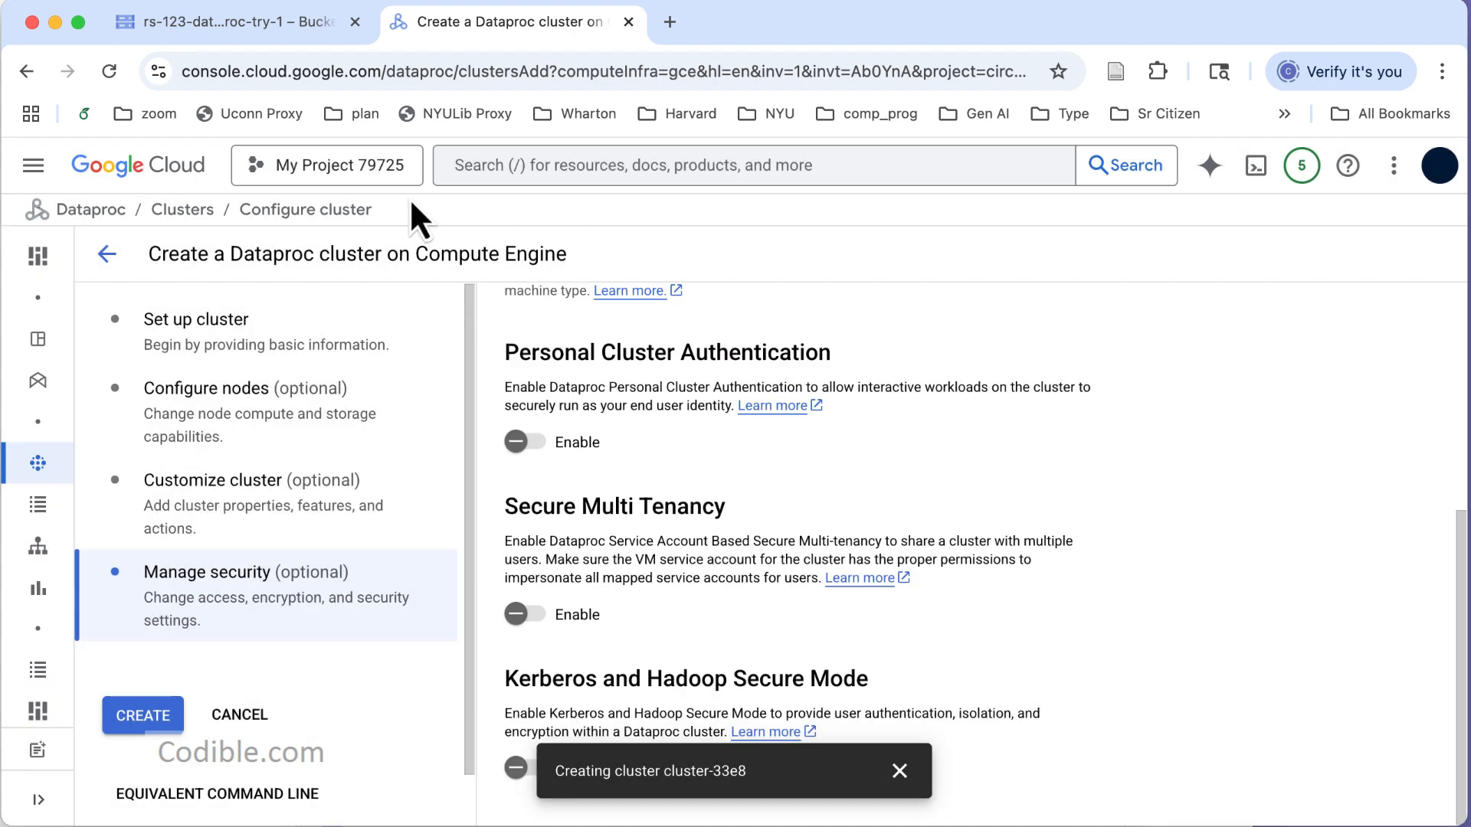
Open the Google Cloud console in a new tab and go to the project's IAM permissions page
left_click(166, 178, "super")
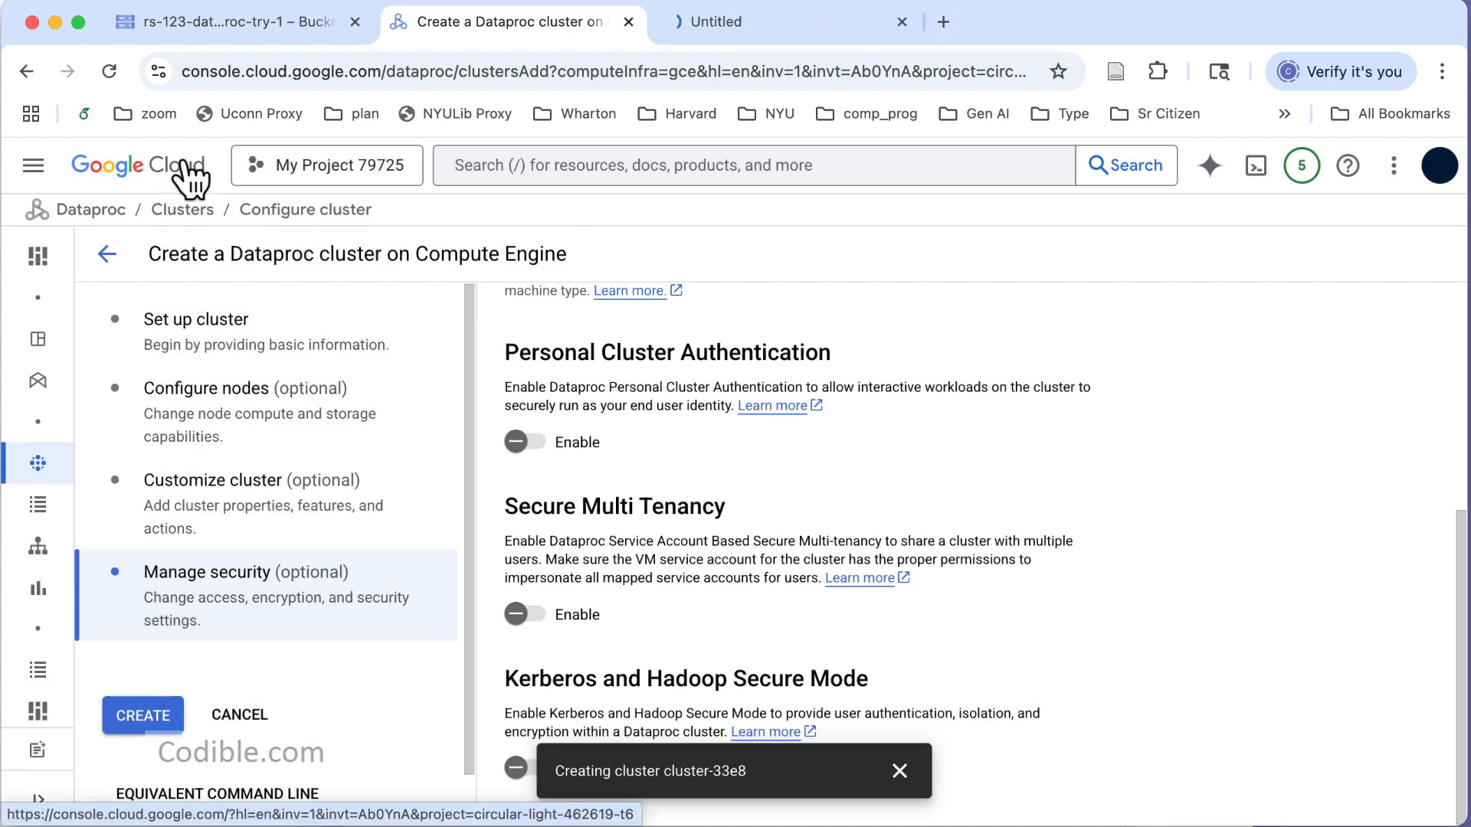
left_click(709, 34)
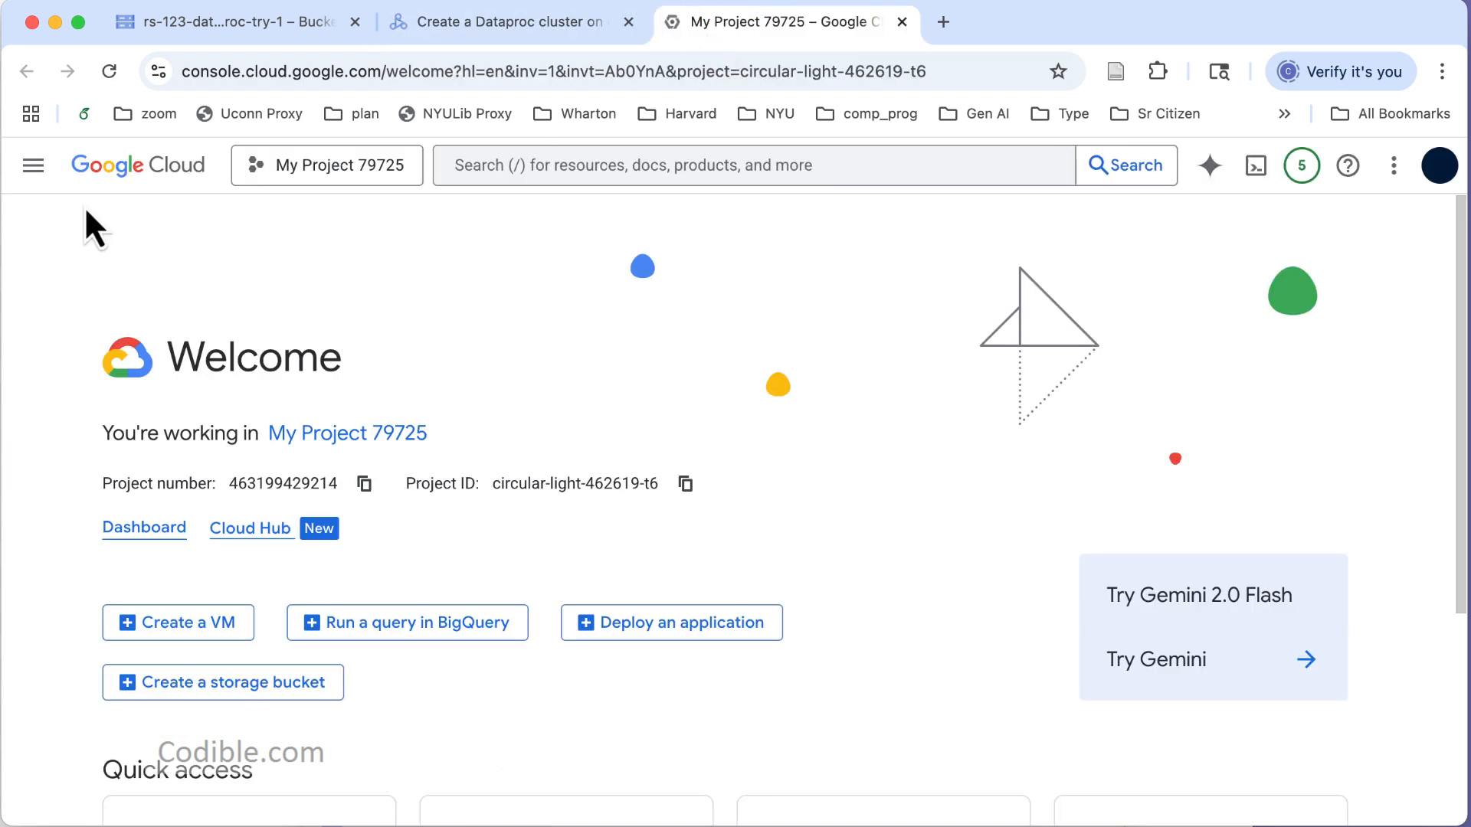
left_click(30, 170)
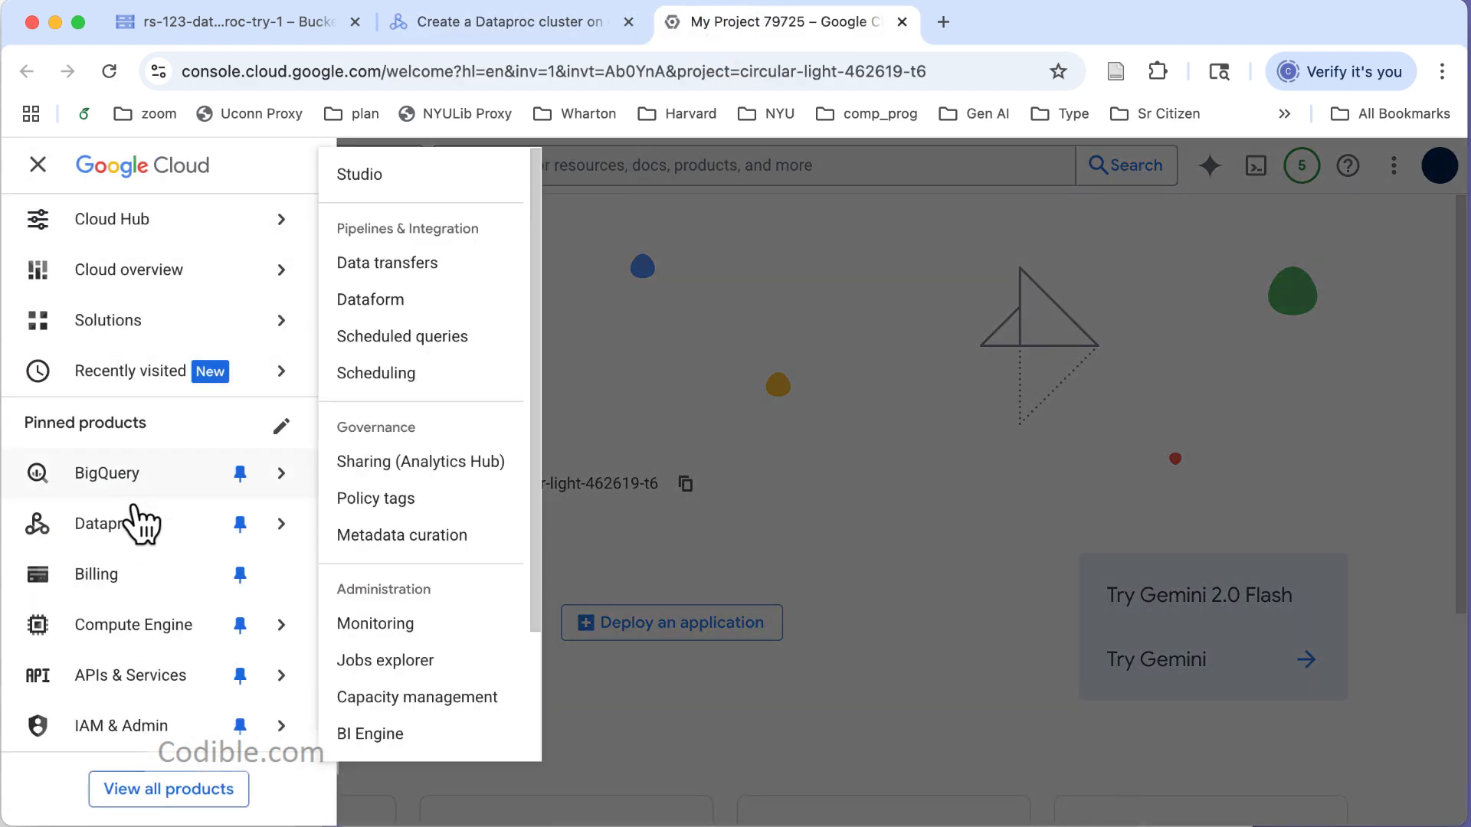
mouse_move(146, 693)
mouse_move(149, 731)
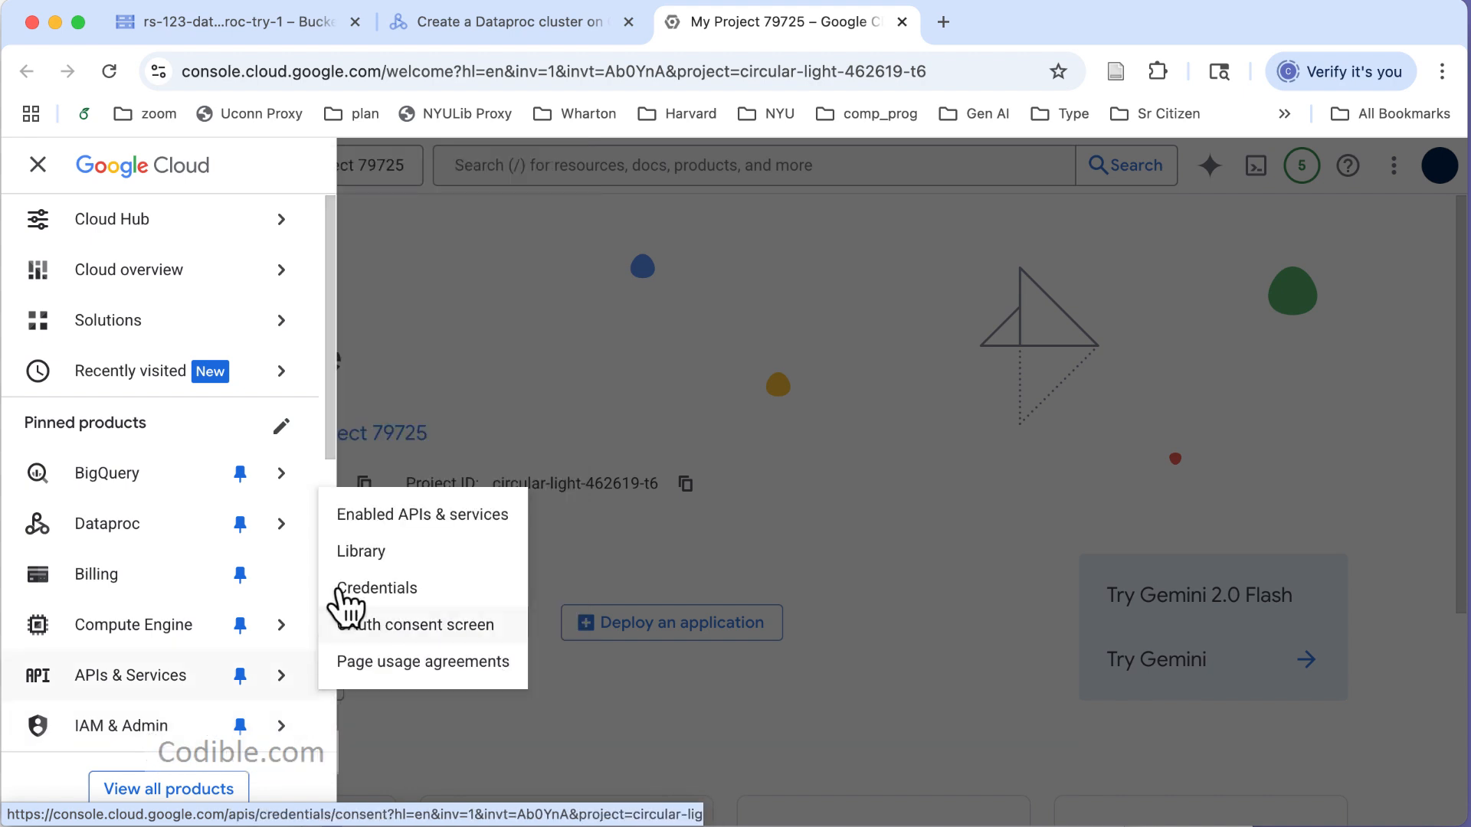
mouse_move(214, 735)
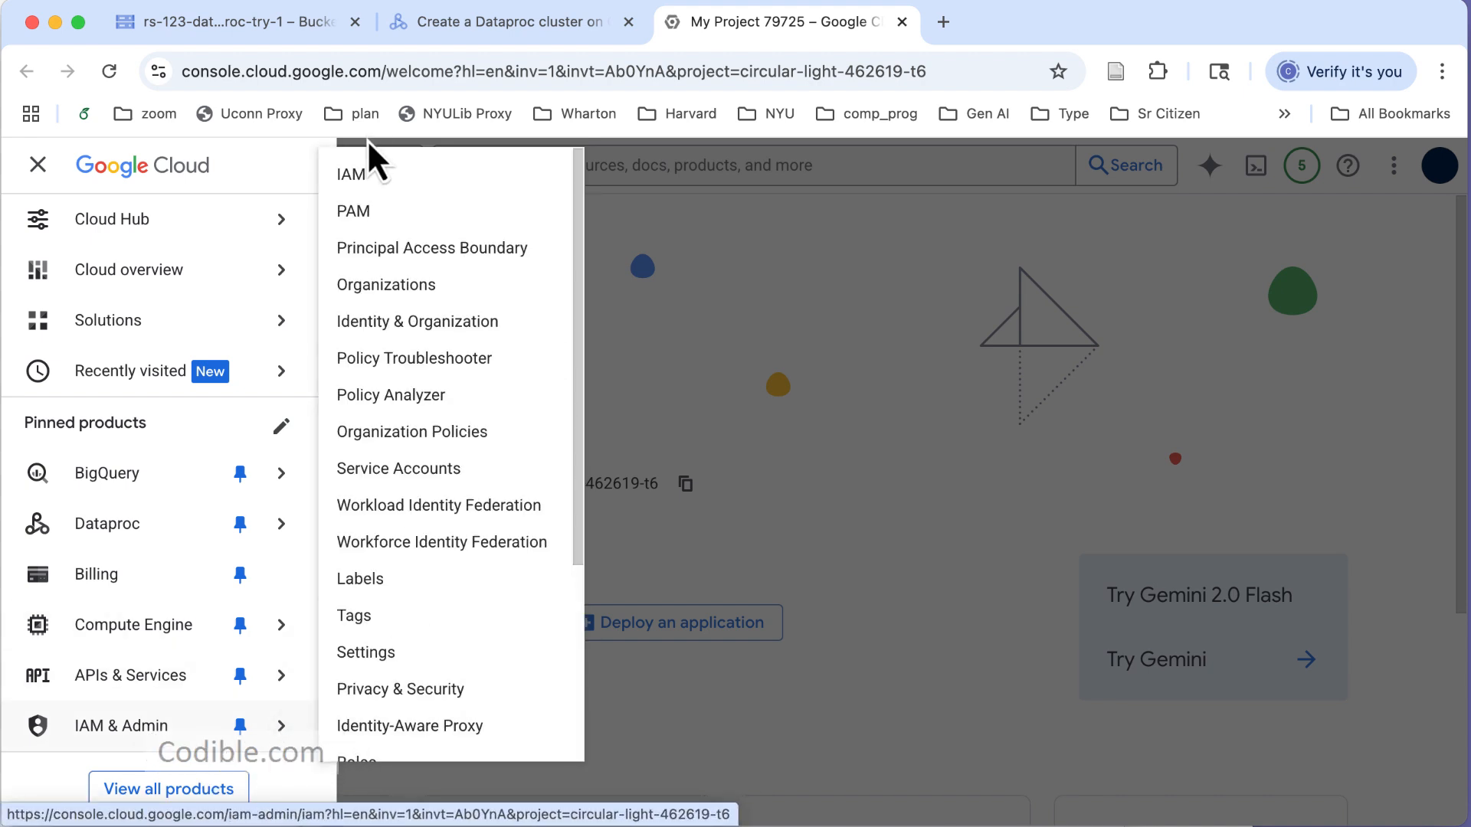
left_click(354, 176)
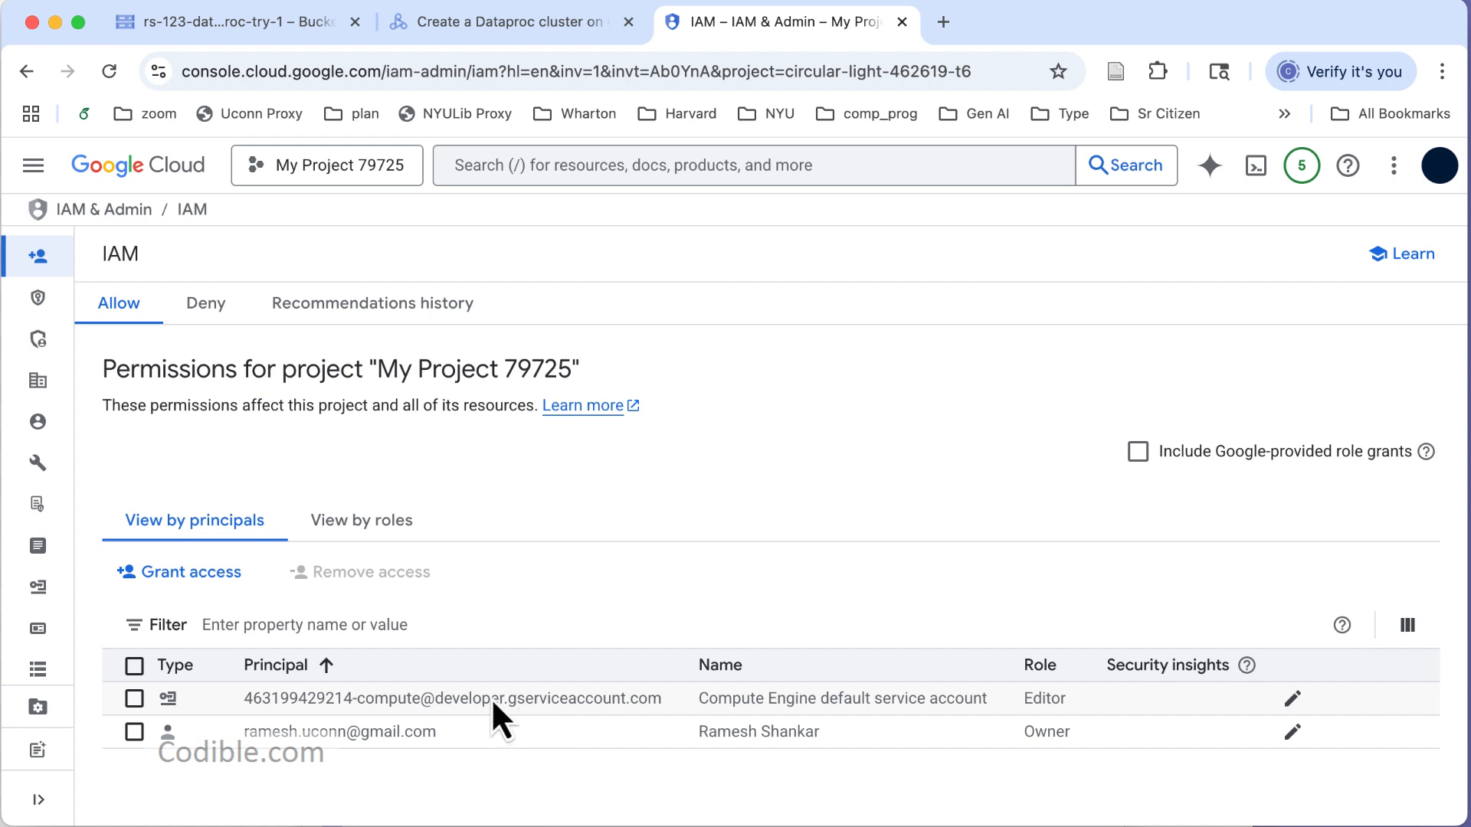
Add the Dataproc Worker role to the Compute Engine default service account alongside Editor and save the access changes
left_click(1295, 700)
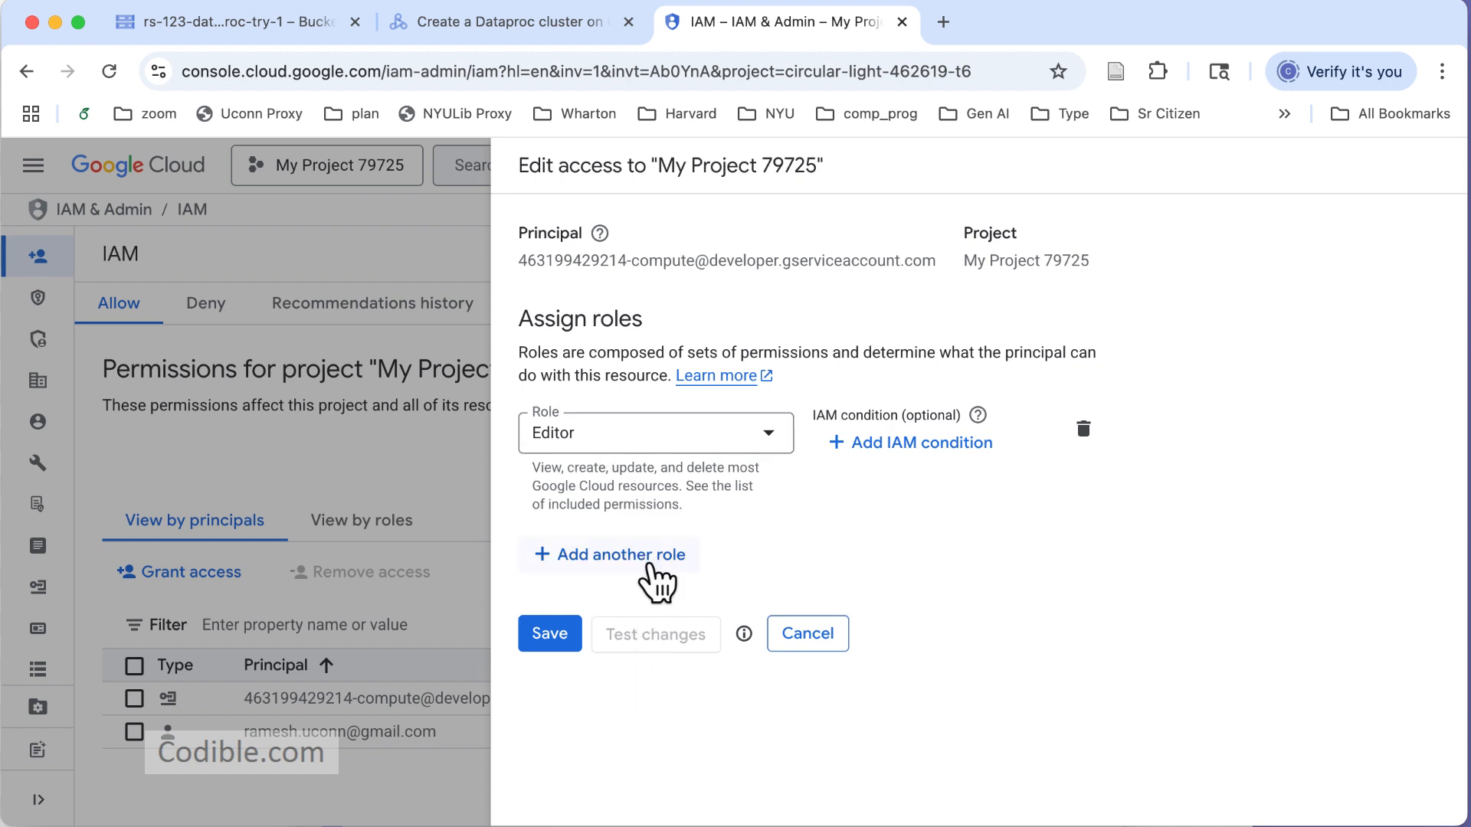
left_click(652, 555)
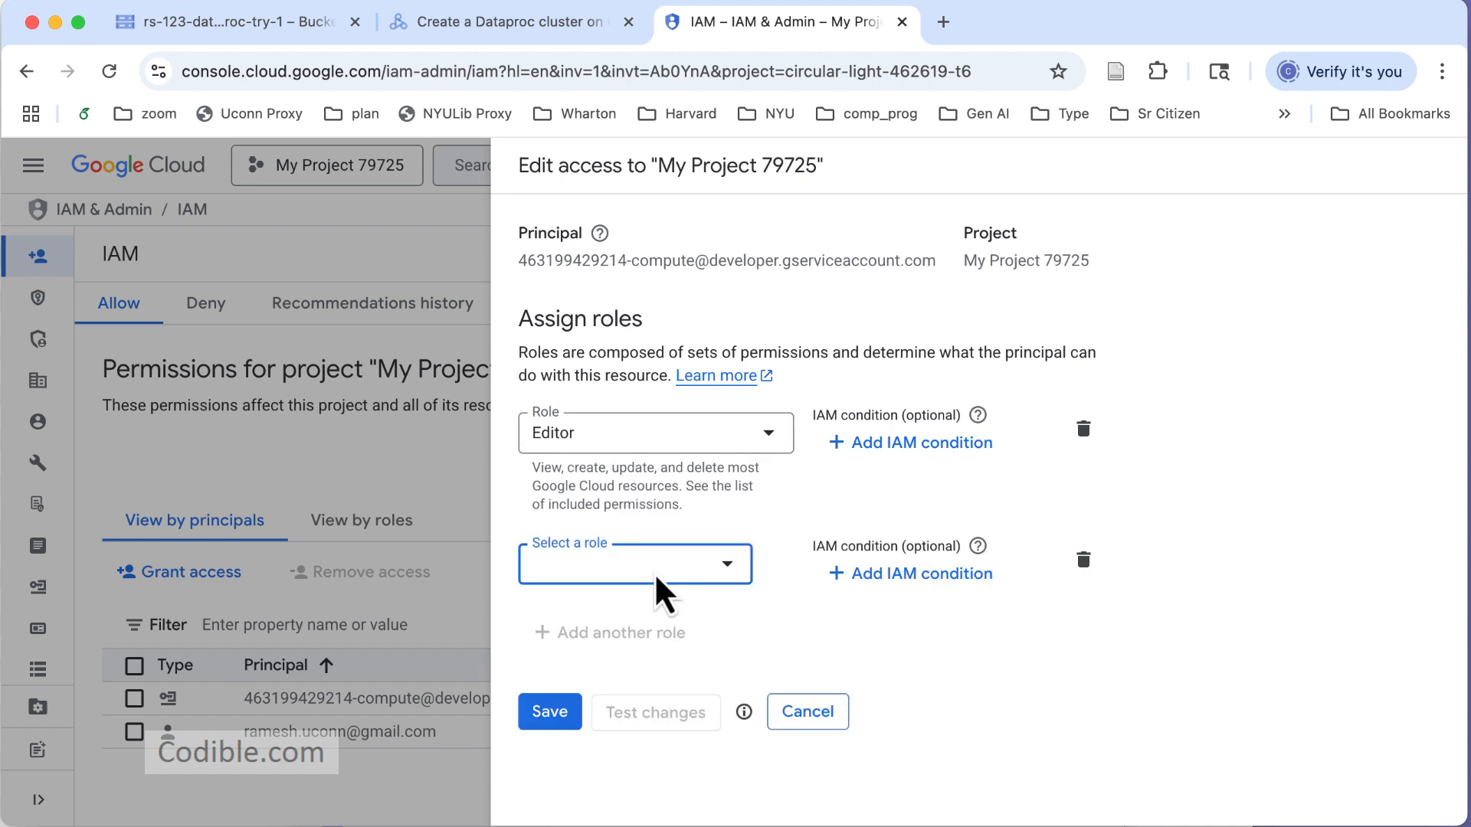
left_click(658, 576)
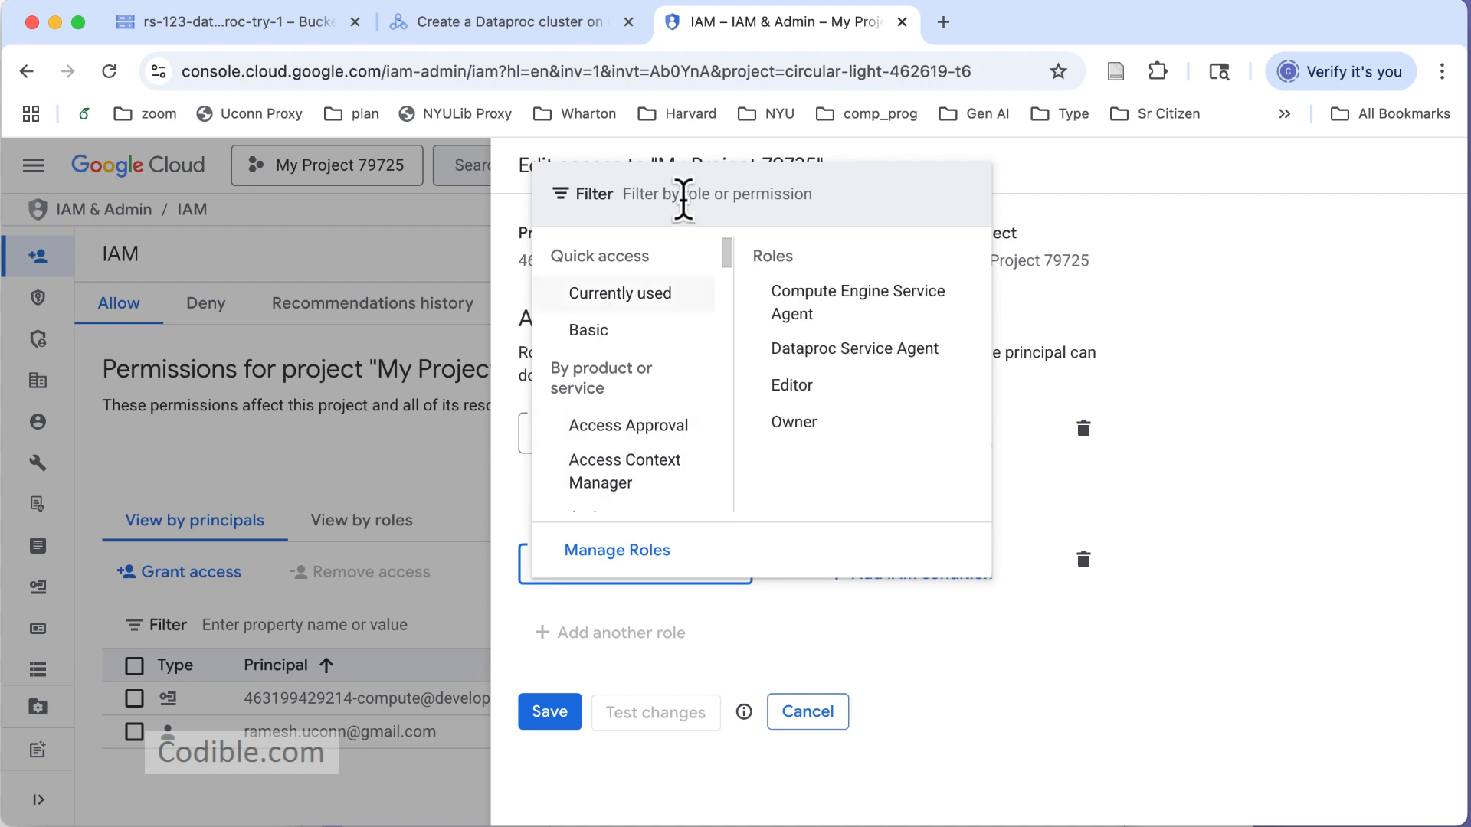
left_click(683, 199)
type("D")
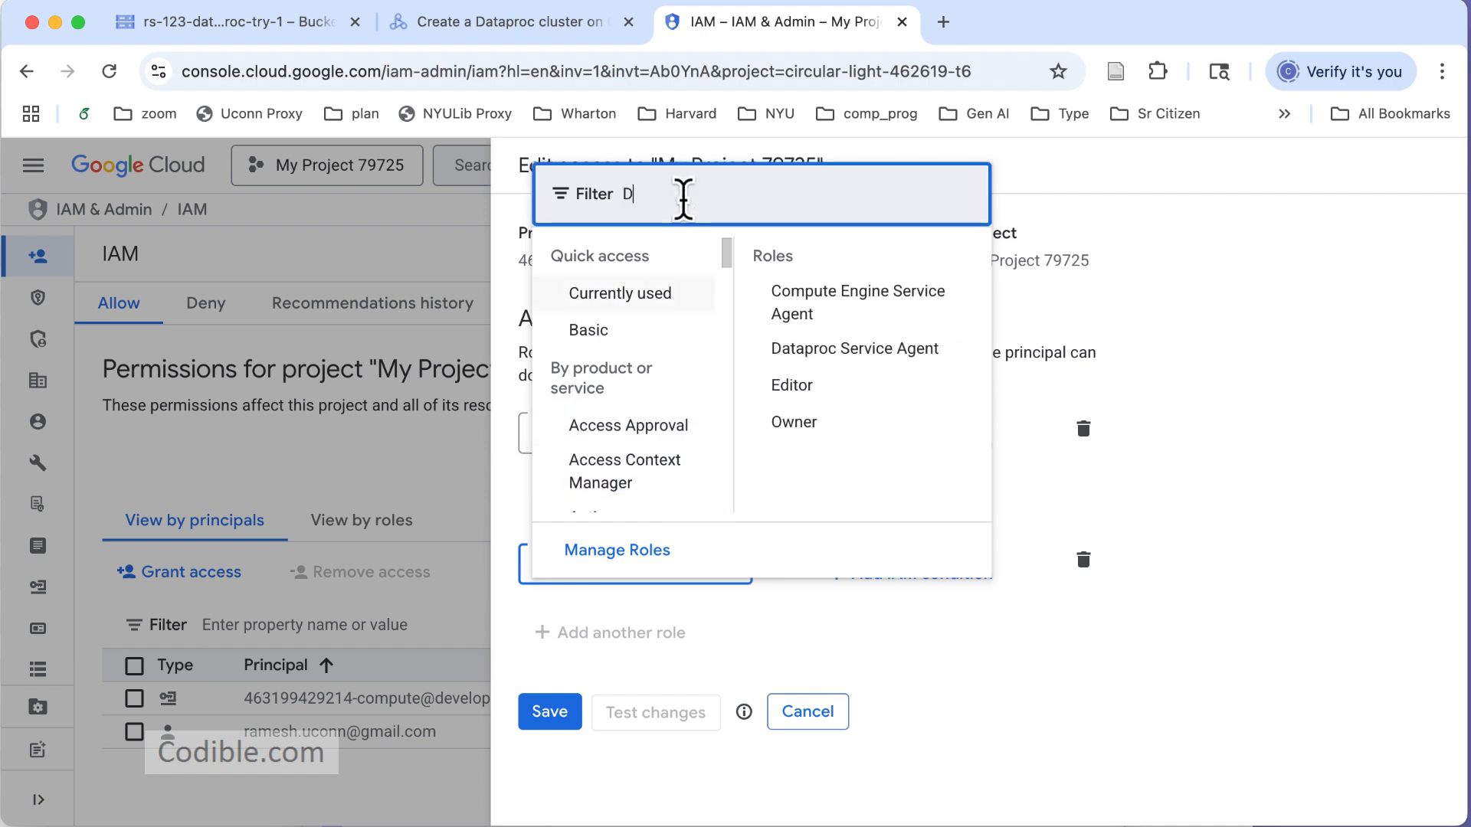
type("ataproc worker")
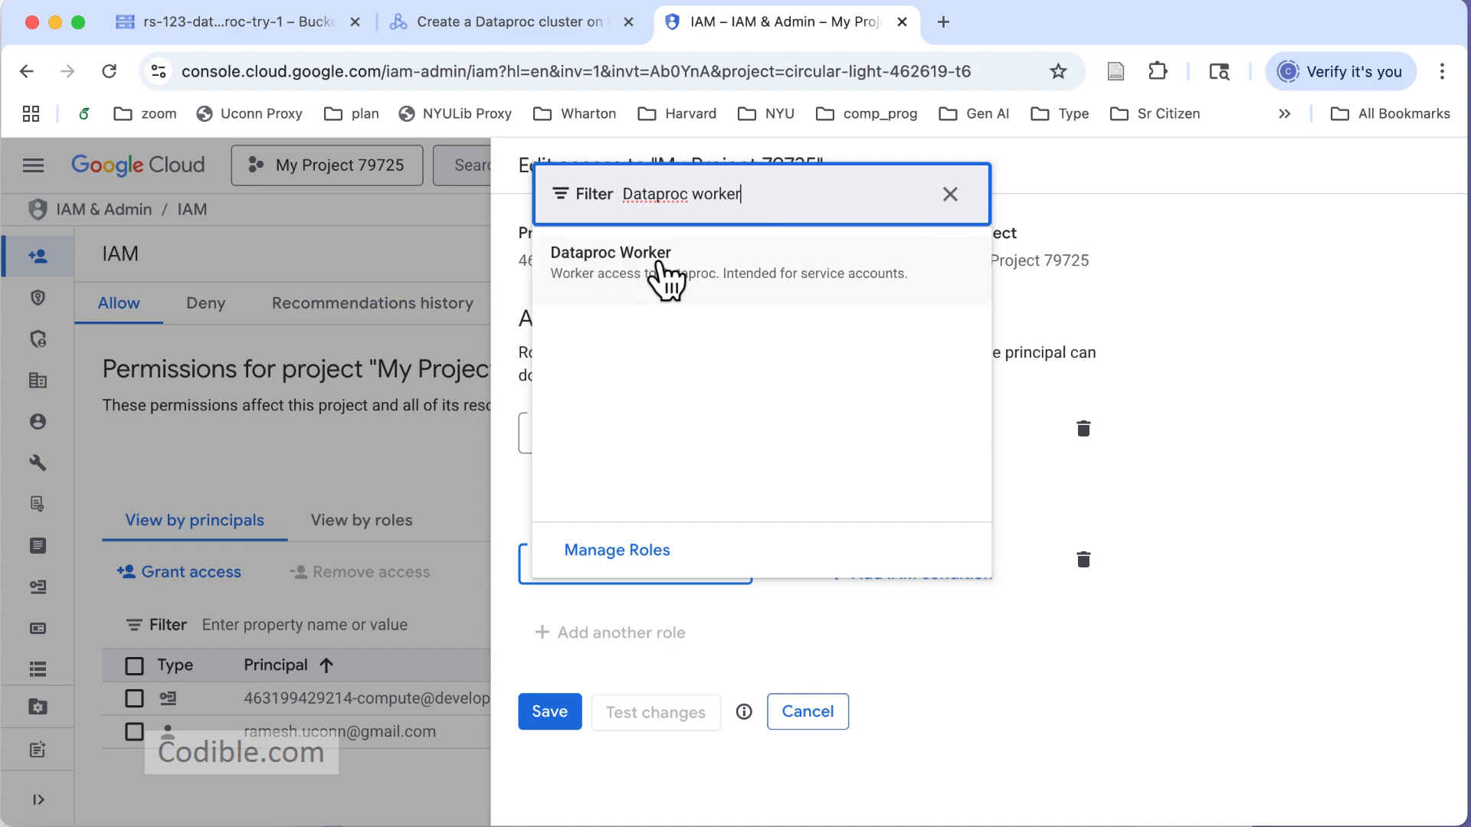
left_click(664, 282)
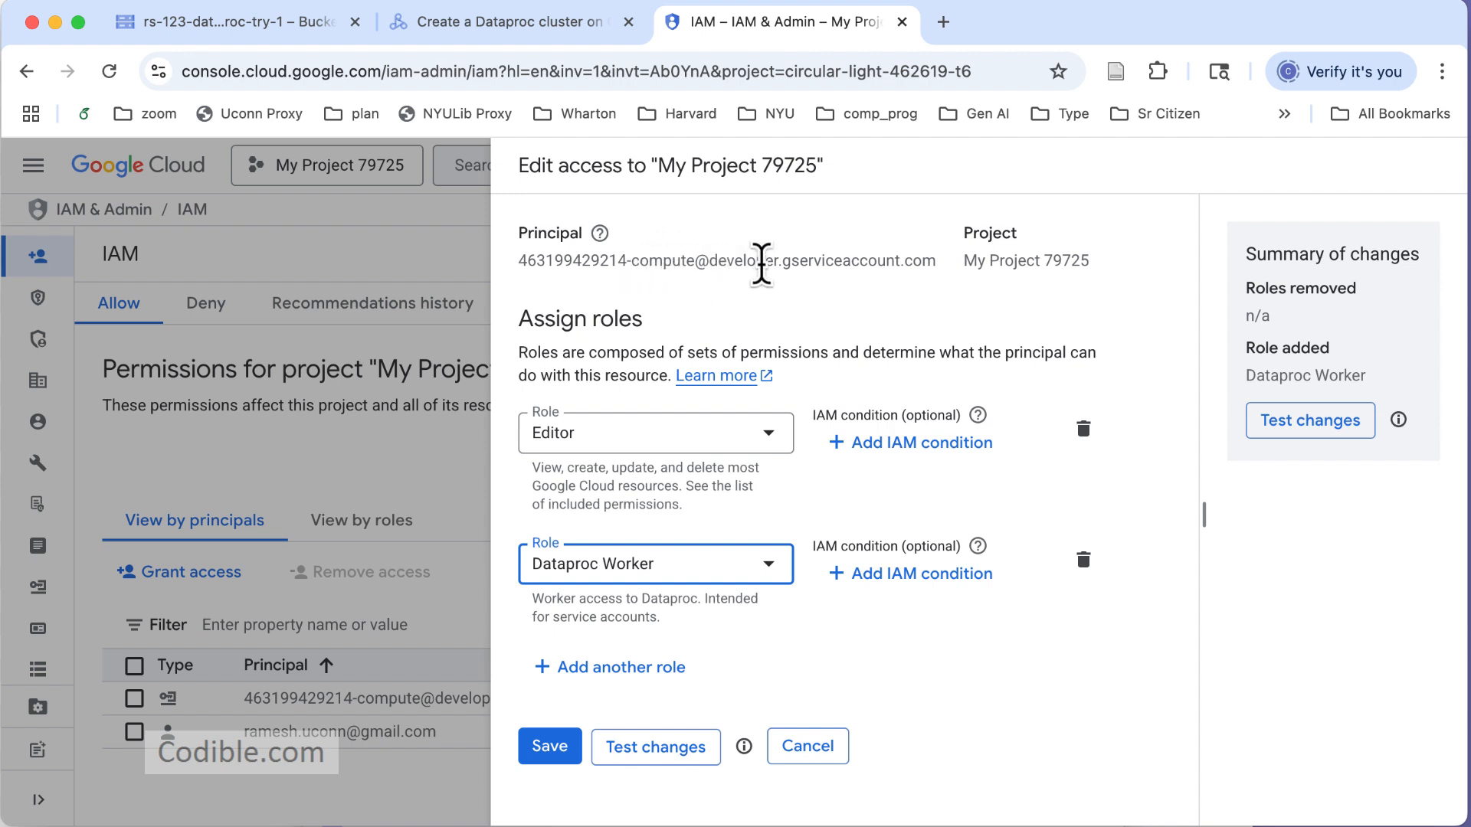
left_click(558, 30)
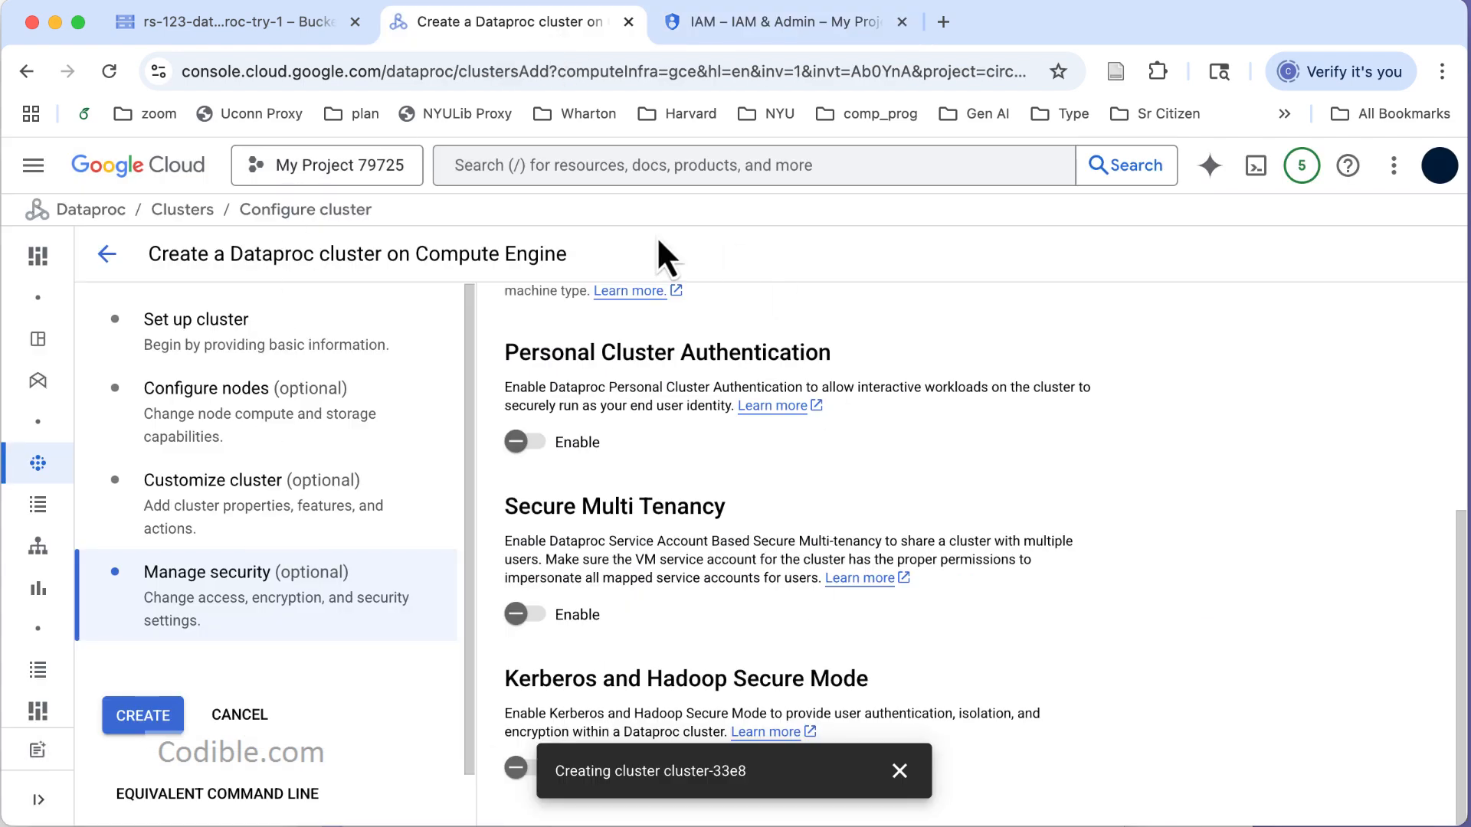
left_click(830, 23)
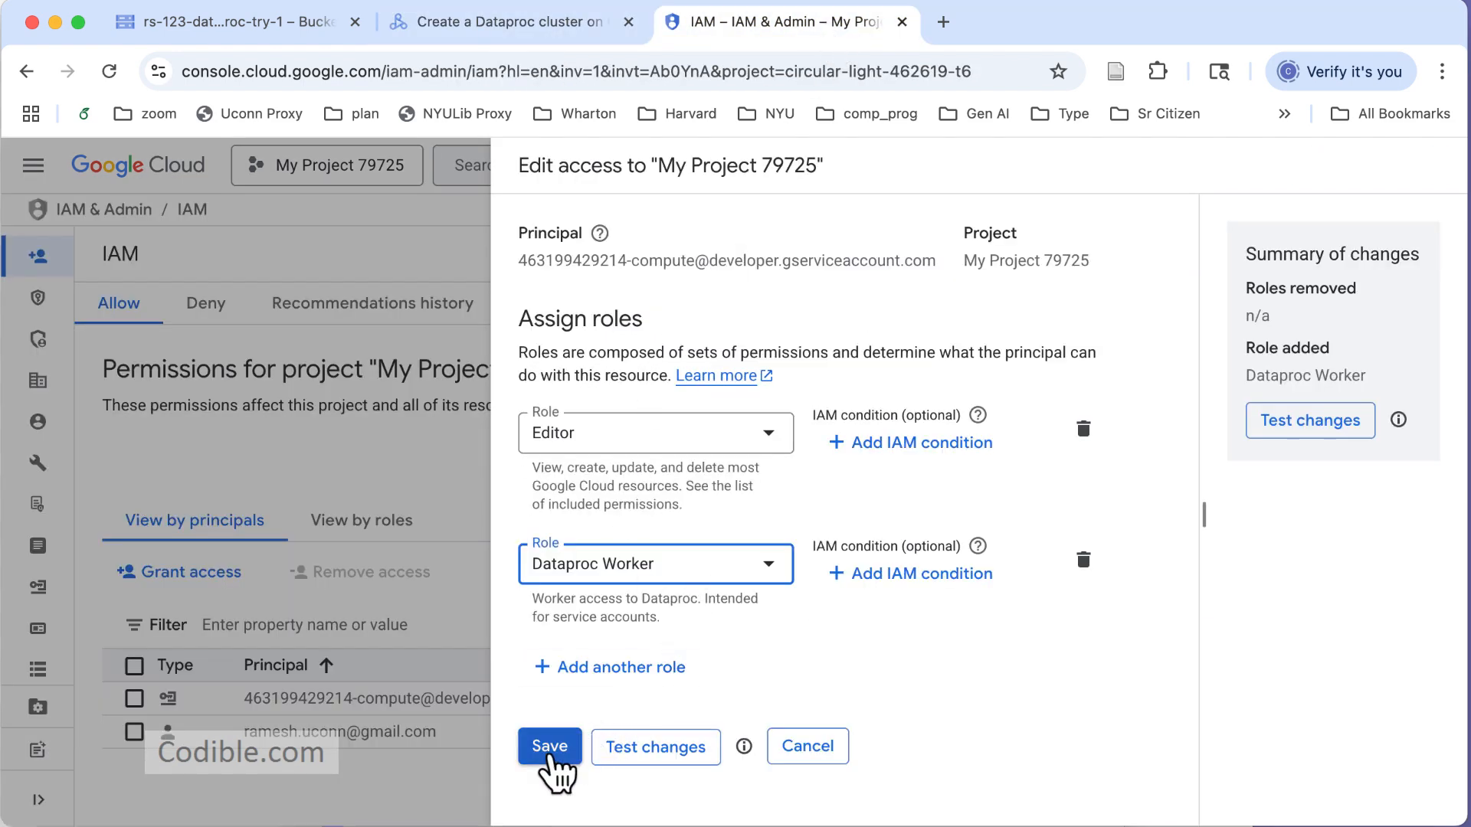
left_click(550, 751)
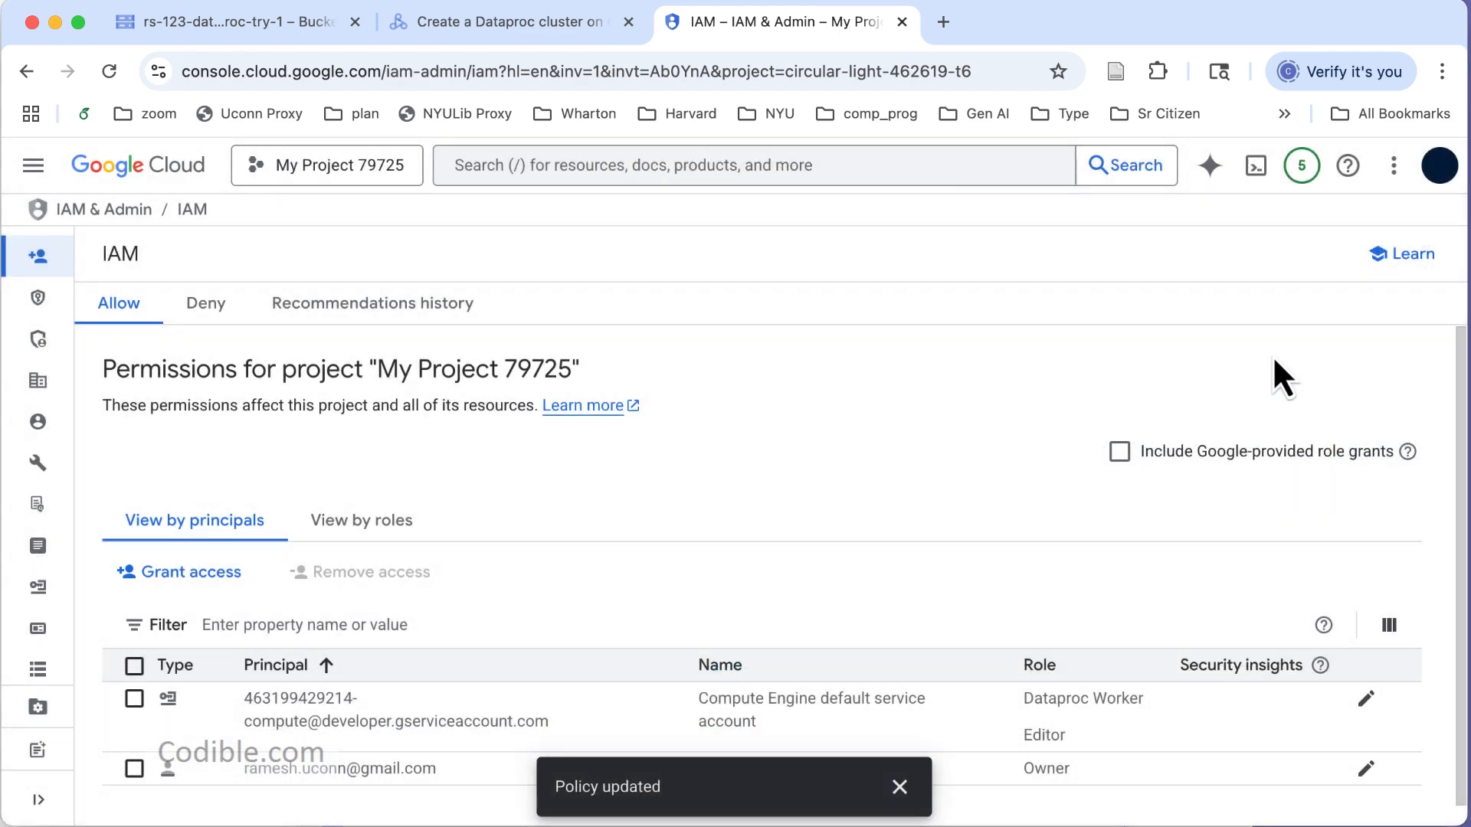
Return to the Dataproc cluster creation form, dismiss the notification and resubmit cluster-33e8 for creation
left_click(548, 17)
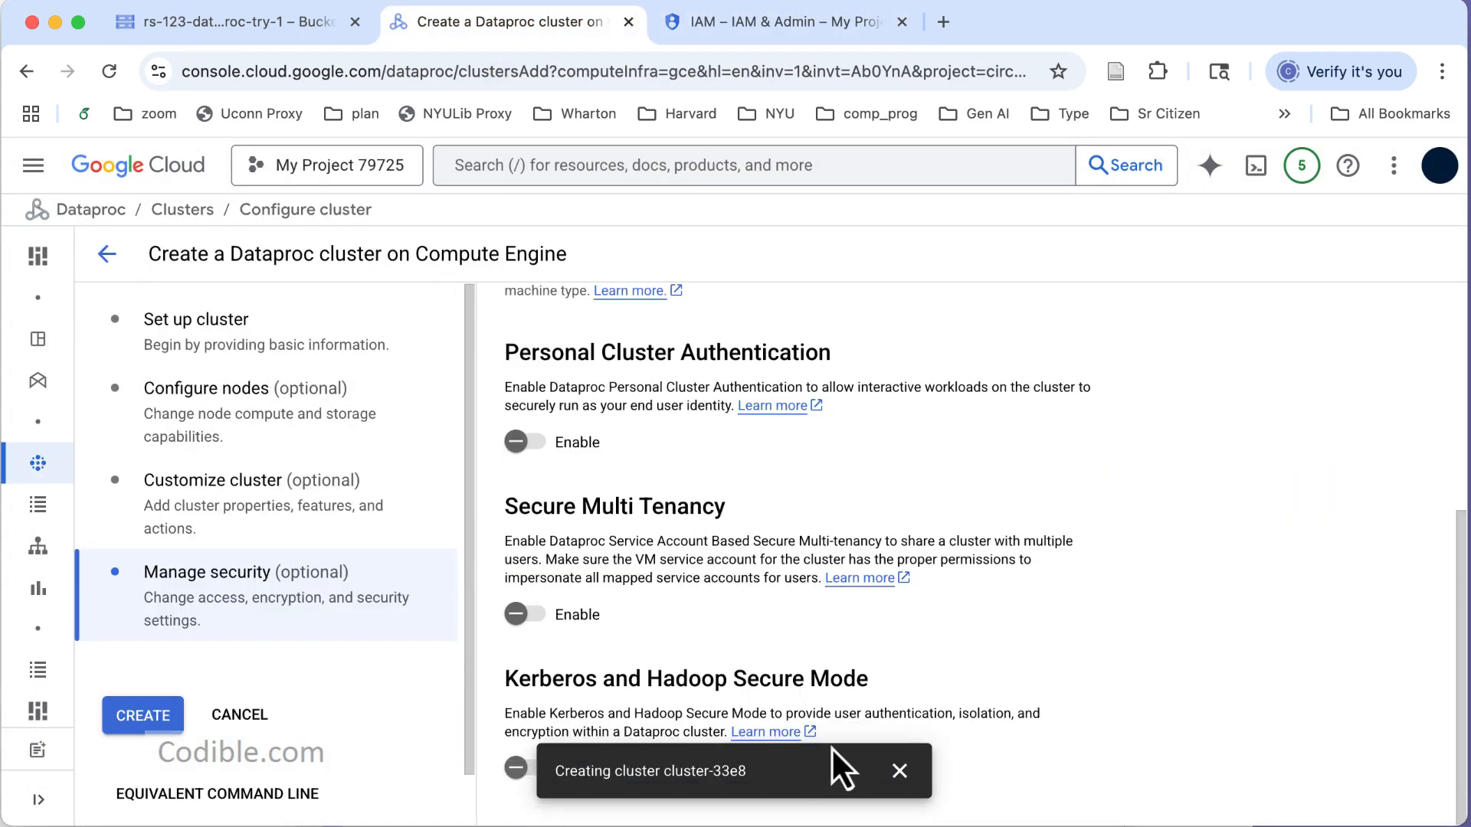
left_click(897, 774)
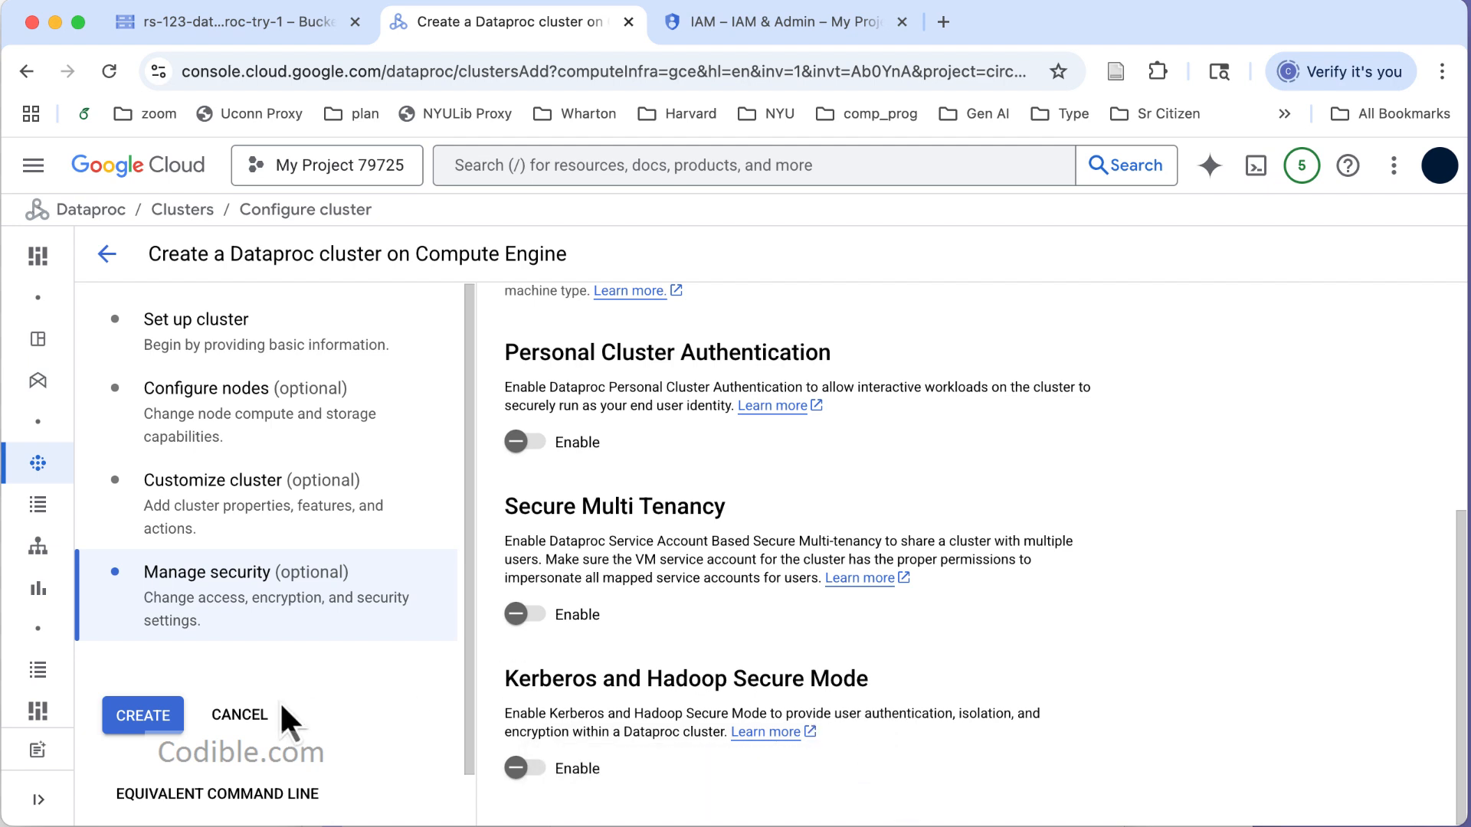
left_click(173, 727)
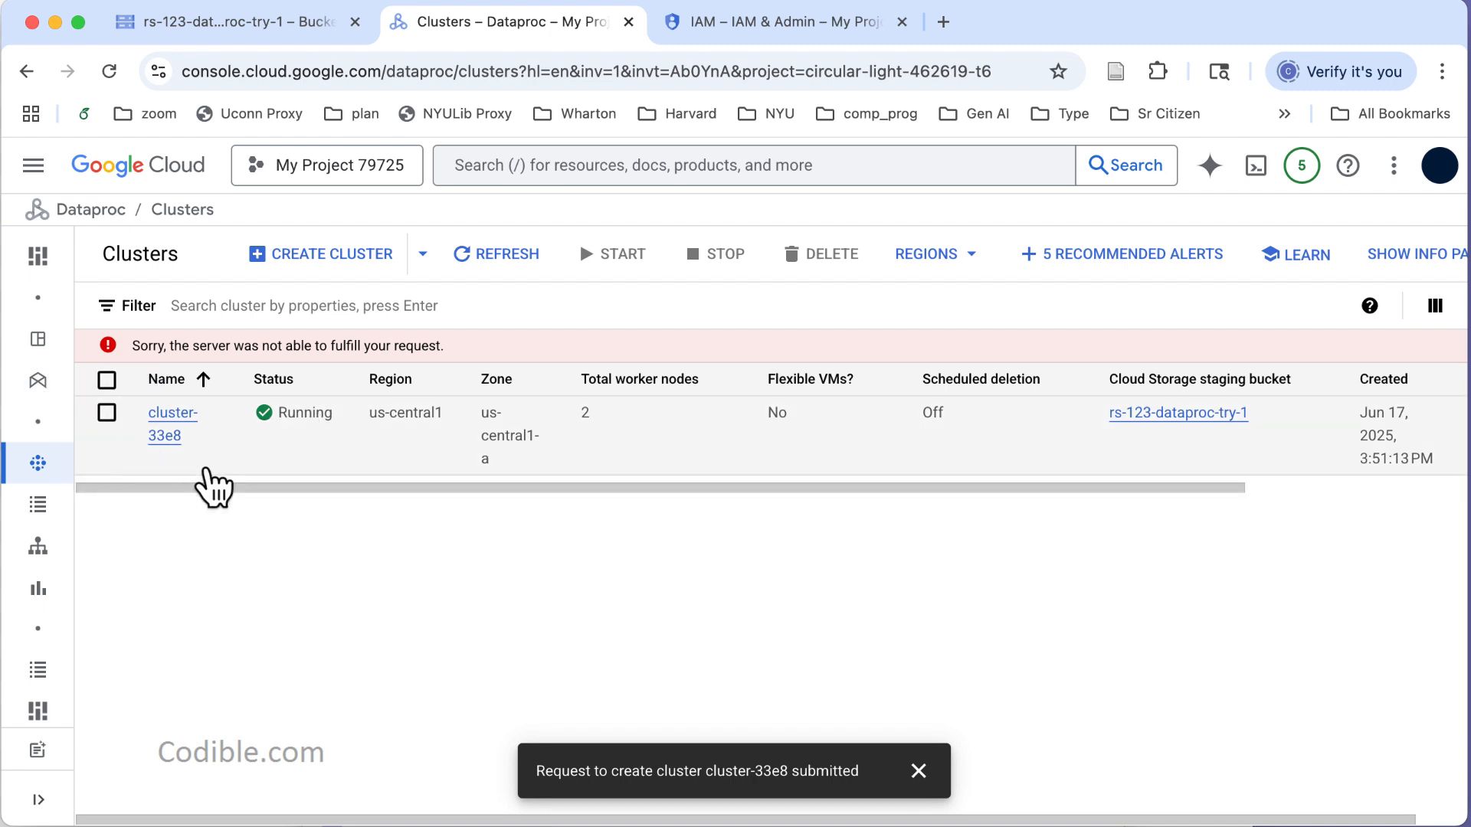
Open JupyterLab from cluster-33e8's web interfaces and create a new PySpark notebook in the GCS folder
left_click(184, 420)
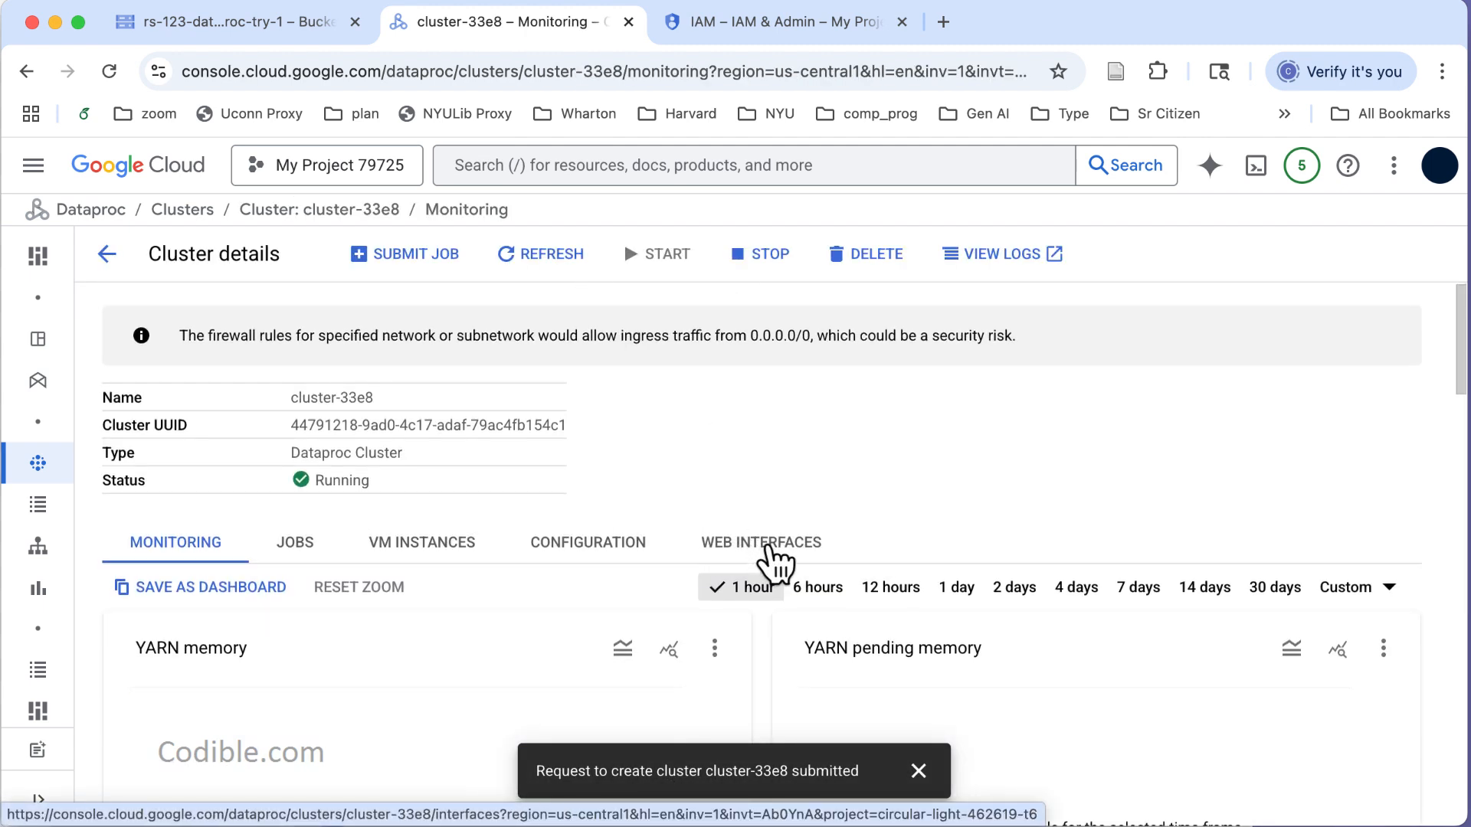
left_click(774, 550)
scroll(634, 519, "down", 5)
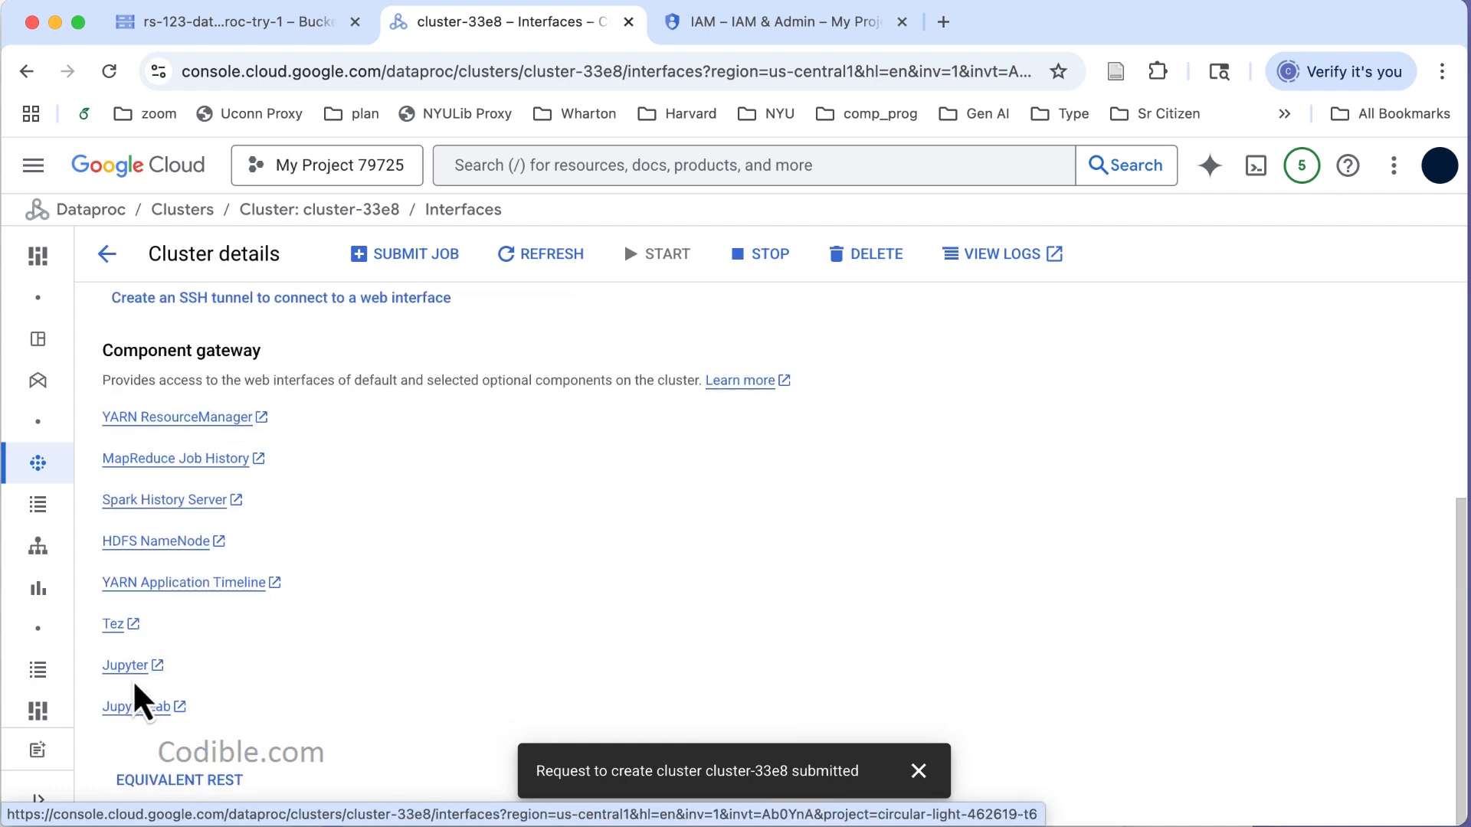
left_click(135, 706)
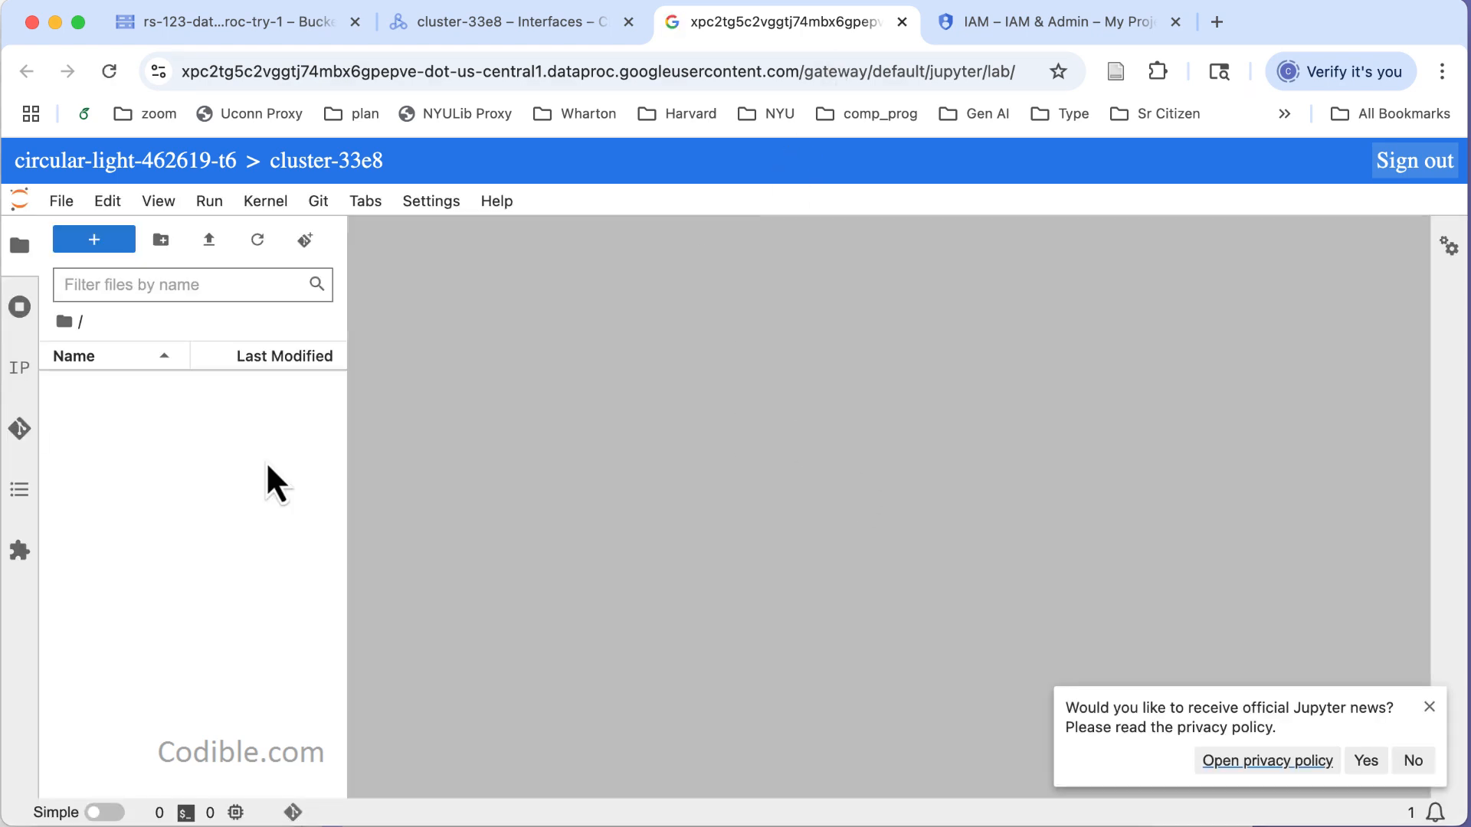
left_click(119, 244)
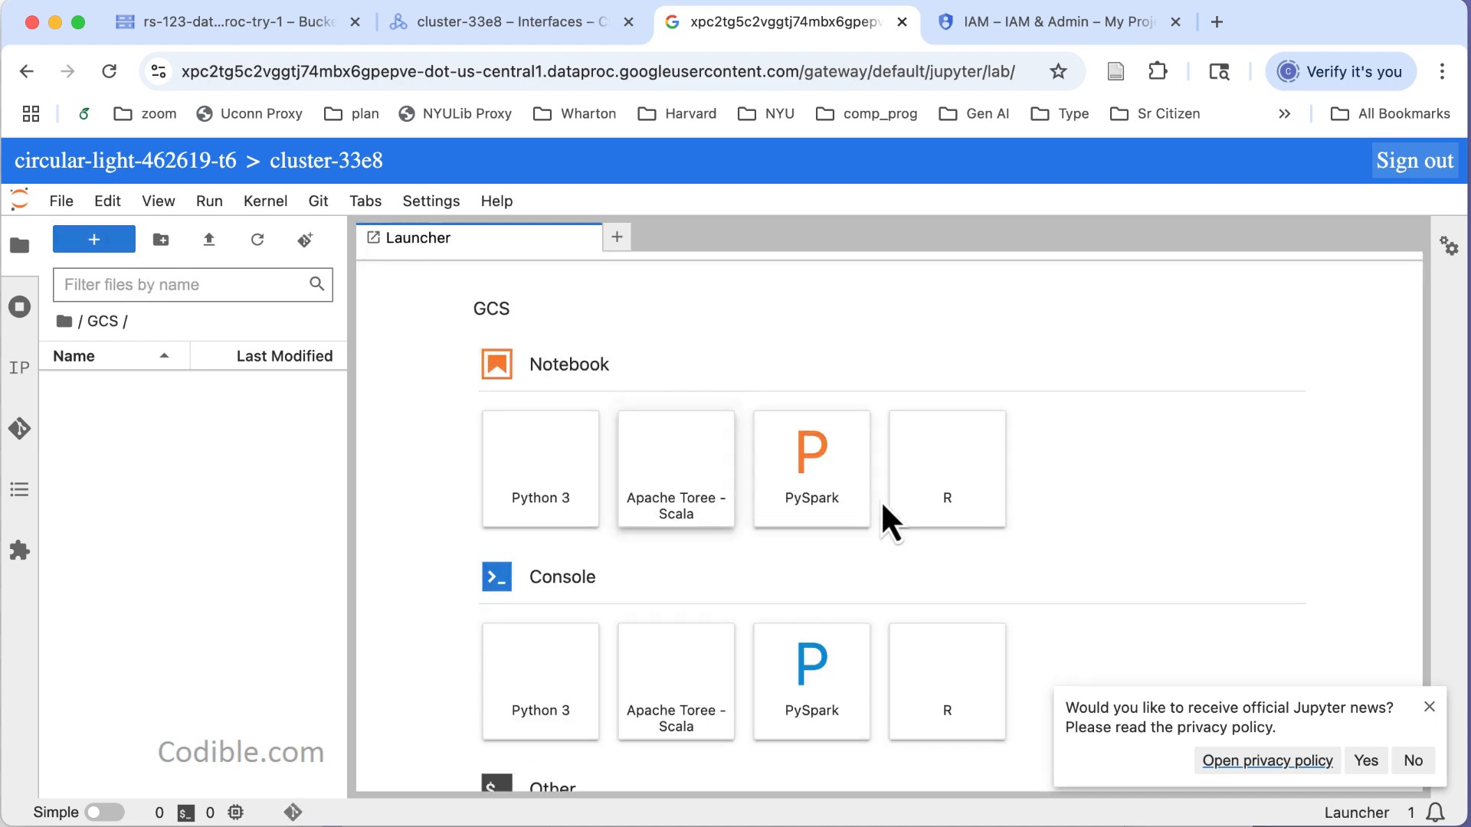
left_click(813, 485)
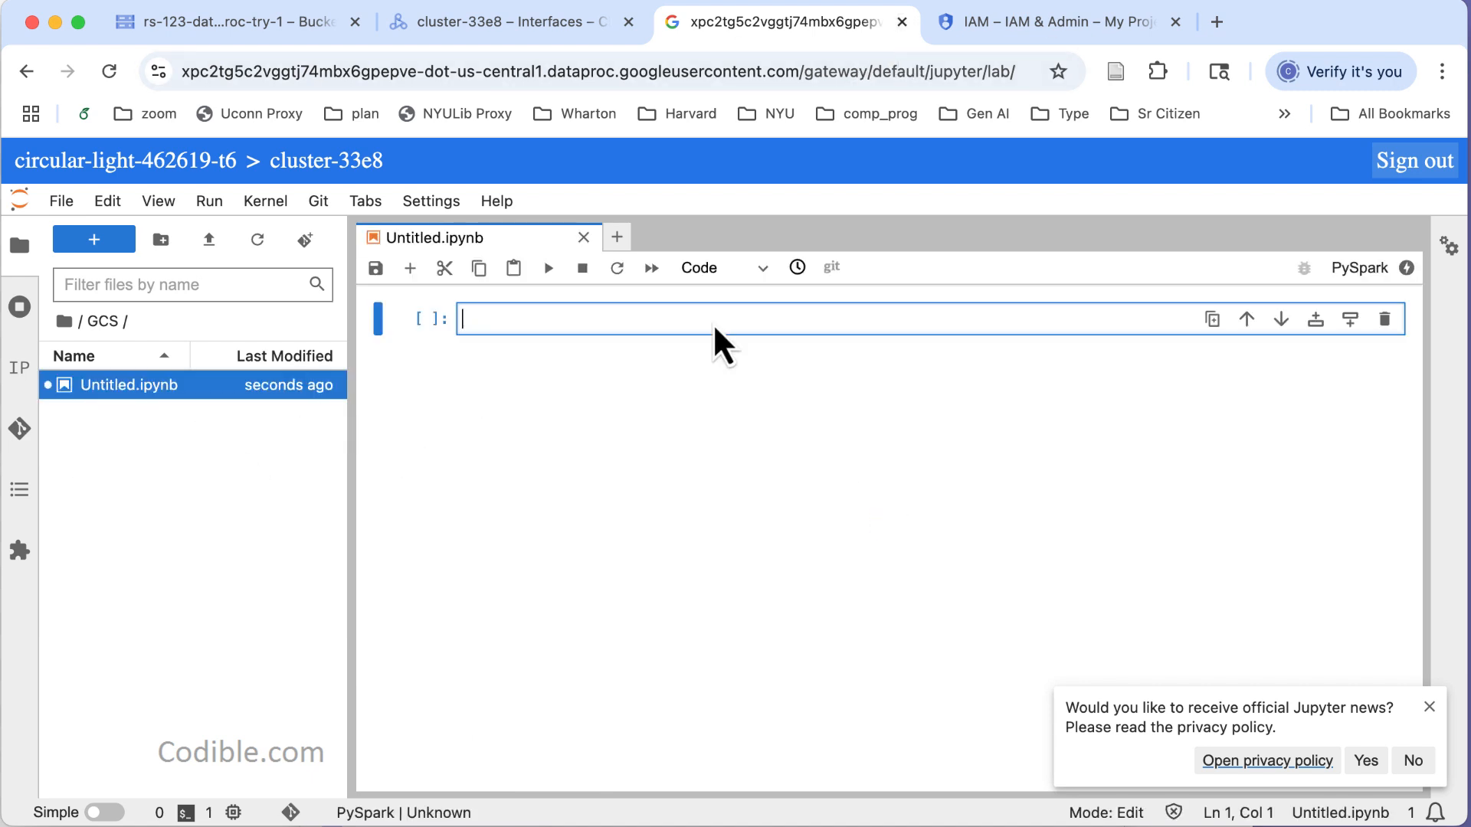
Close the JupyterLab page, leaving the site without saving the notebook changes, and return to the cluster's details page
left_click(598, 40)
left_click(903, 21)
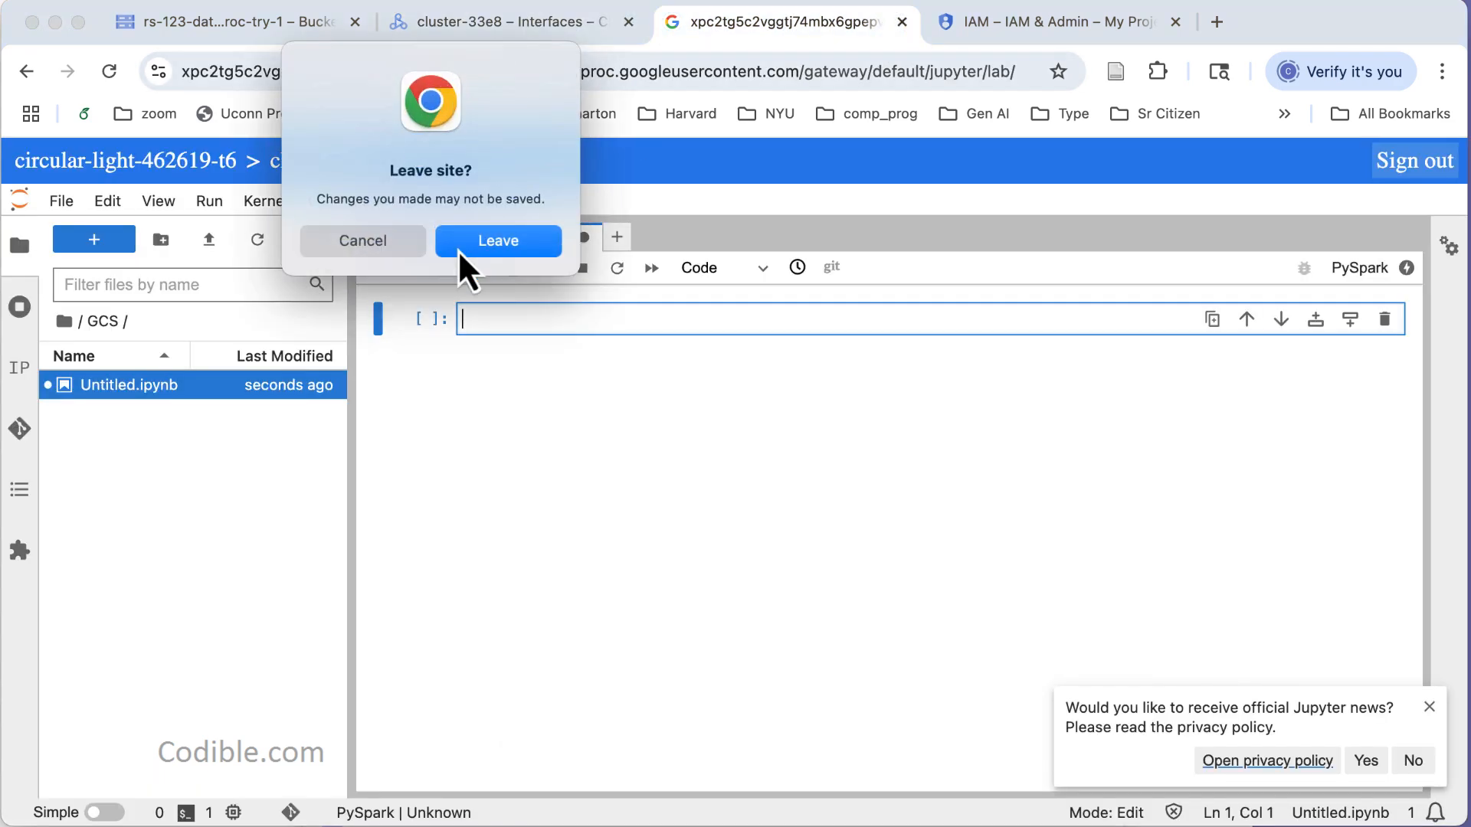
left_click(490, 242)
left_click(812, 36)
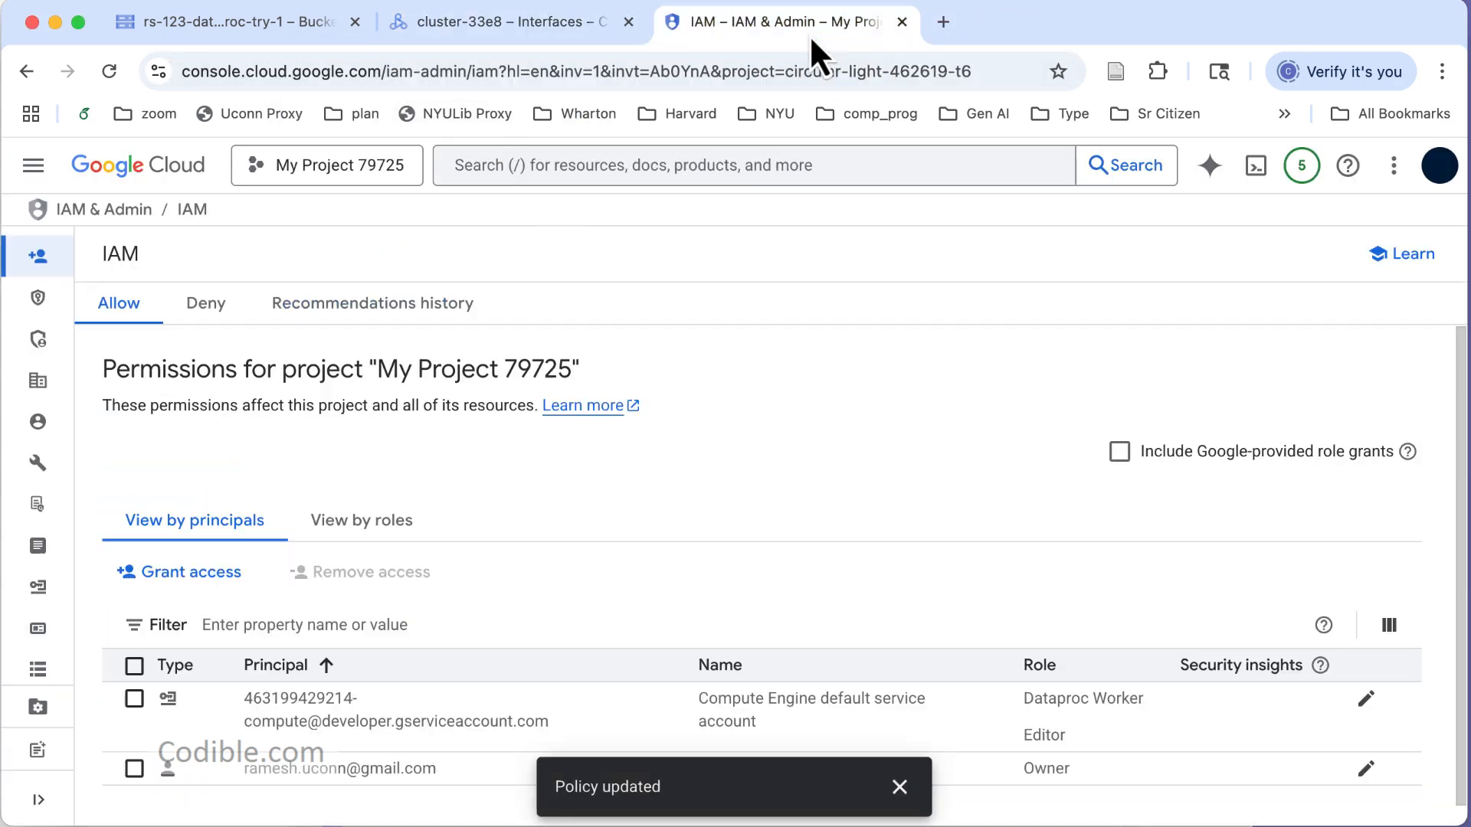
left_click(600, 39)
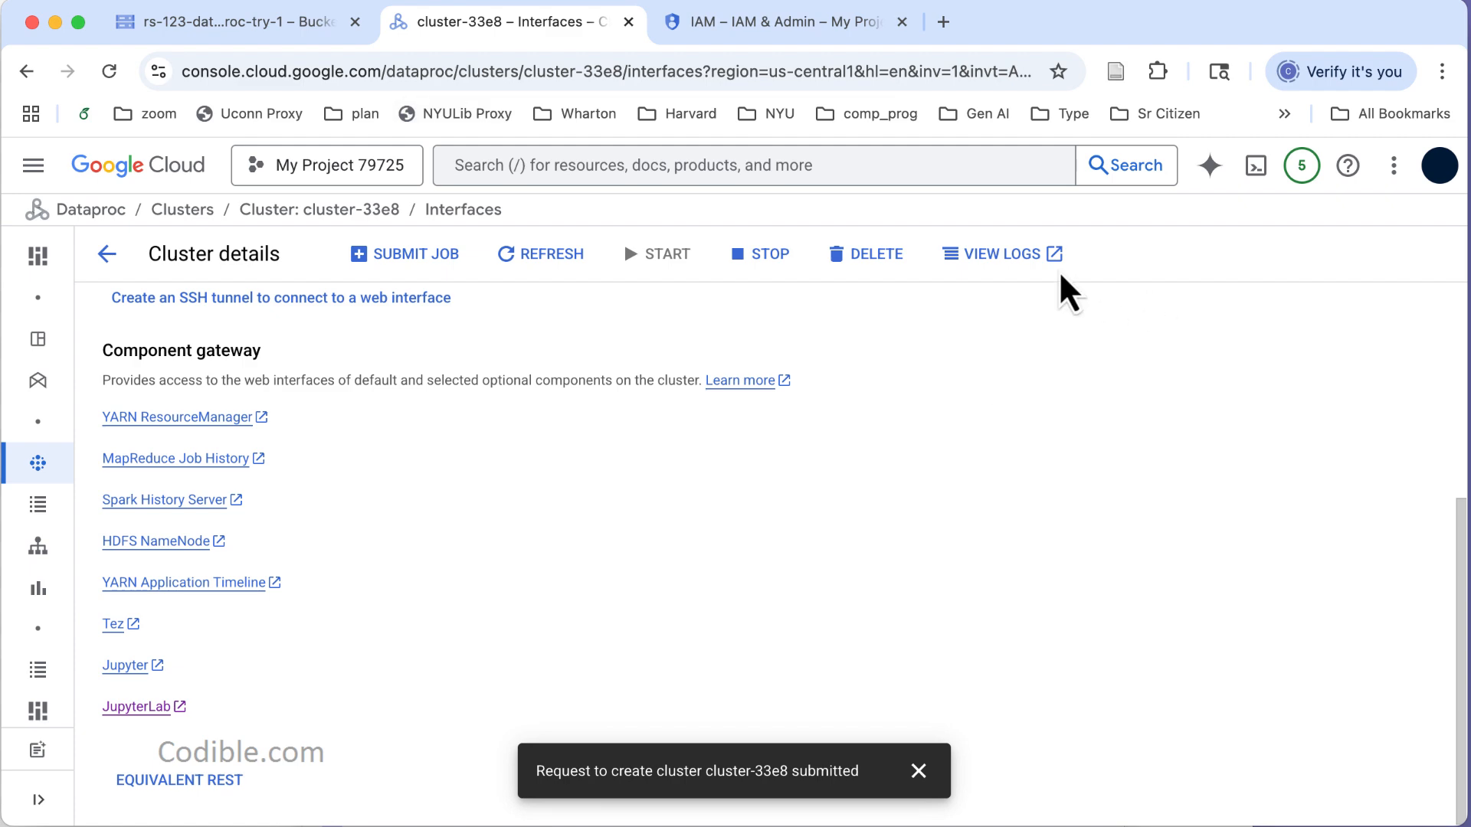
Go back to the clusters list and delete cluster-33e8, confirming the deletion
left_click(106, 253)
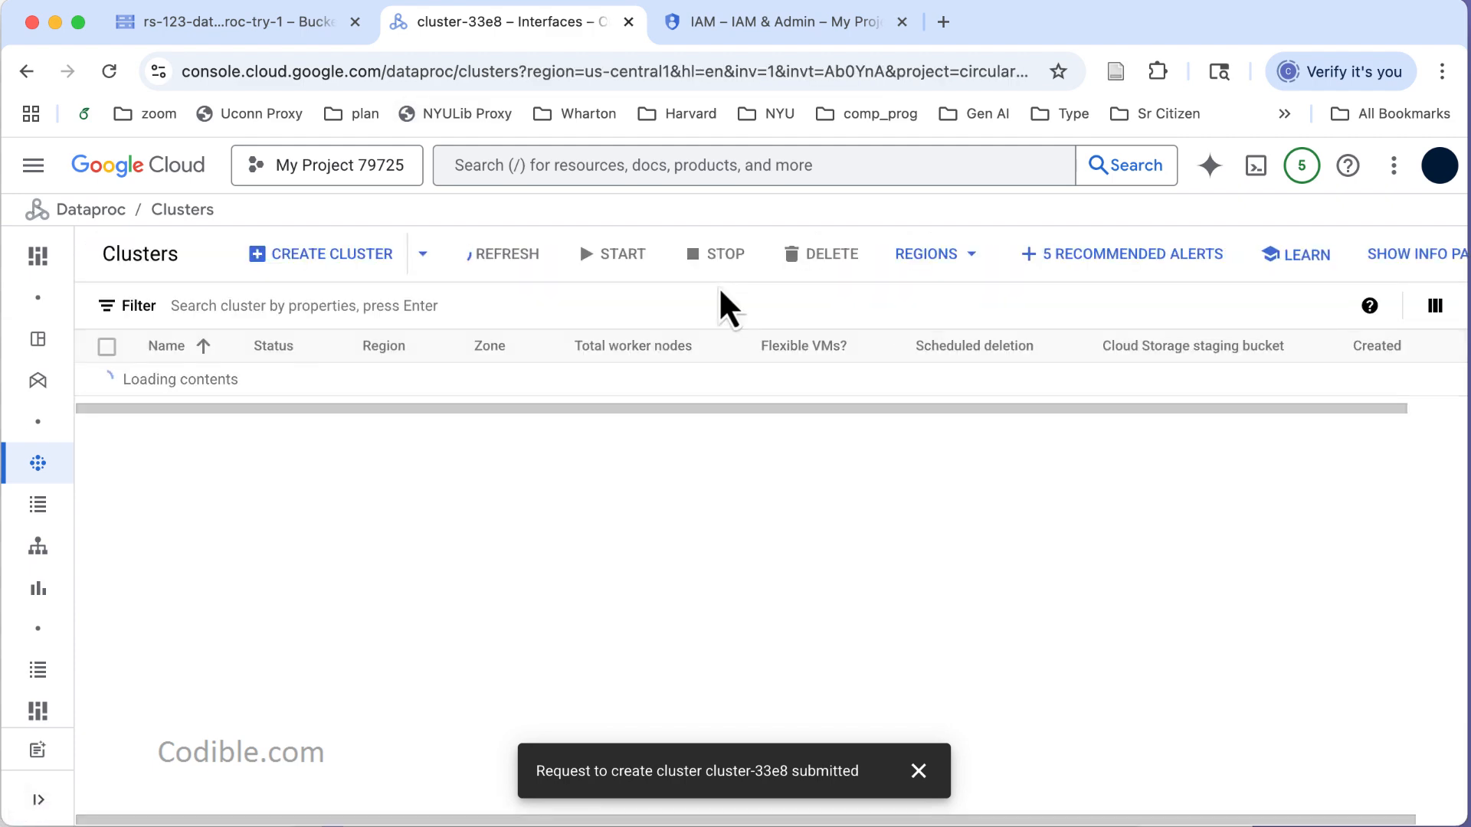
left_click(106, 413)
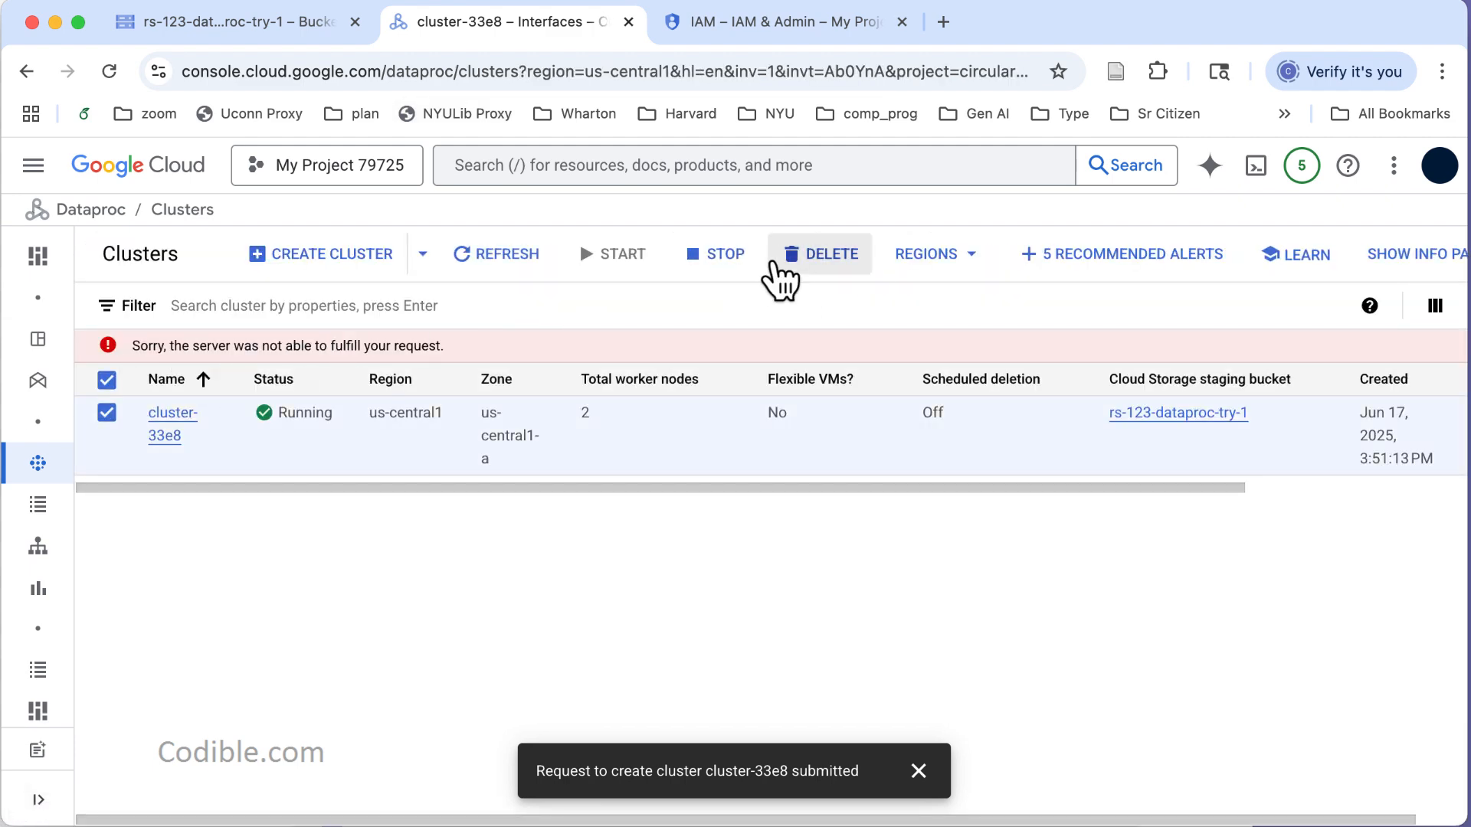
left_click(797, 259)
left_click(929, 594)
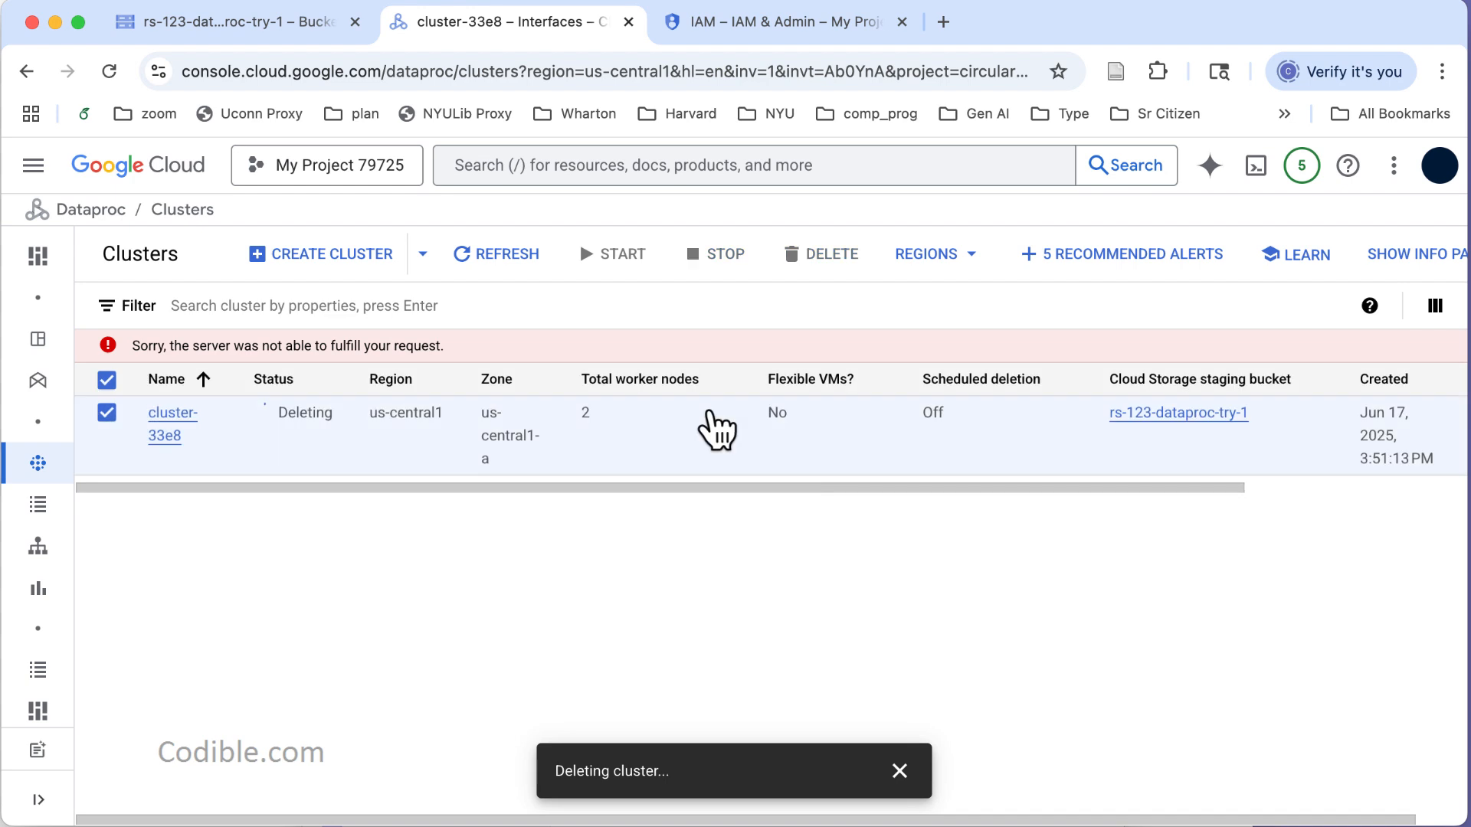